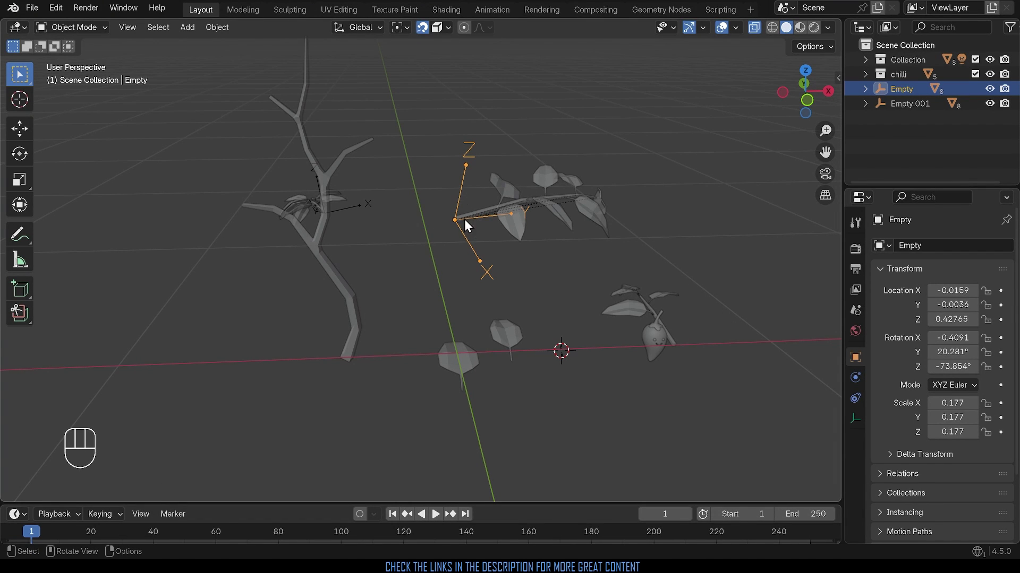
# Move the leafy branch's empty onto the trunk at about X -0.394, Y -0.008, Z 0.346 and select its children
pyautogui.press('g')
pyautogui.click(338, 253)
pyautogui.hotkey('shift', 'g')
pyautogui.click(341, 251)
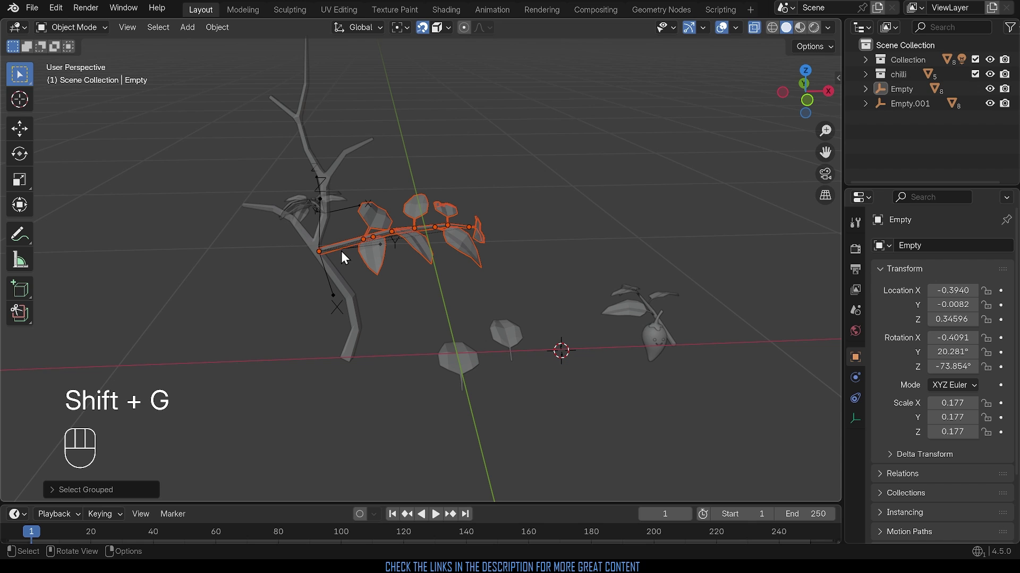
# Place a linked duplicate of the branch and its empty at the trunk's lower fork, rotated about Z and scaled to about 0.130
pyautogui.keyDown('shift'); pyautogui.click(320, 231); pyautogui.keyUp('shift')
pyautogui.hotkey('alt', 'd')
pyautogui.click(319, 235)
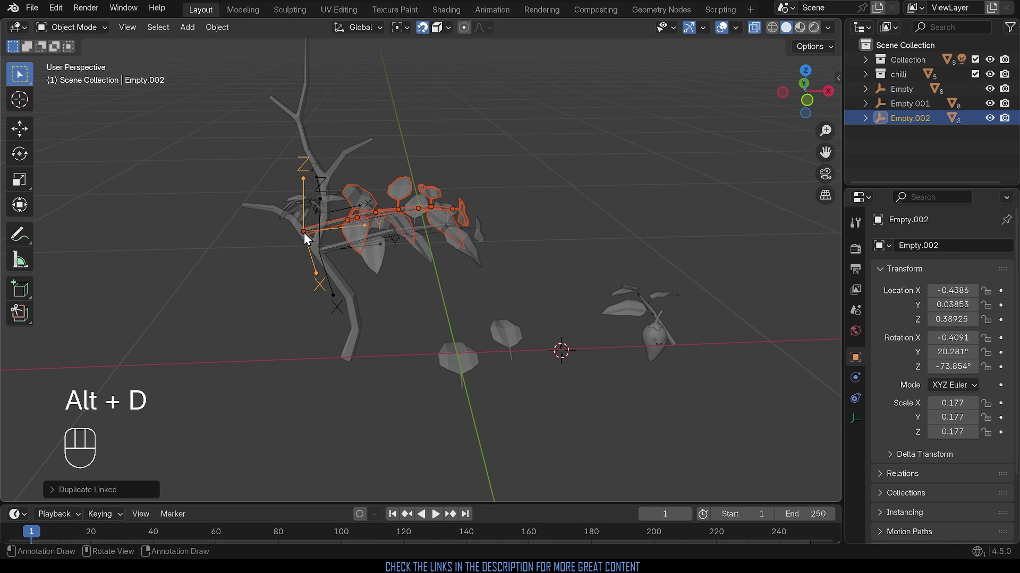
pyautogui.press('r')
pyautogui.press('z')
pyautogui.press('s')
pyautogui.click(317, 226)
# Place another linked branch duplicate higher on the trunk at Z about 0.633, rotated about Z and scaled to about 0.116
pyautogui.hotkey('alt', 'd')
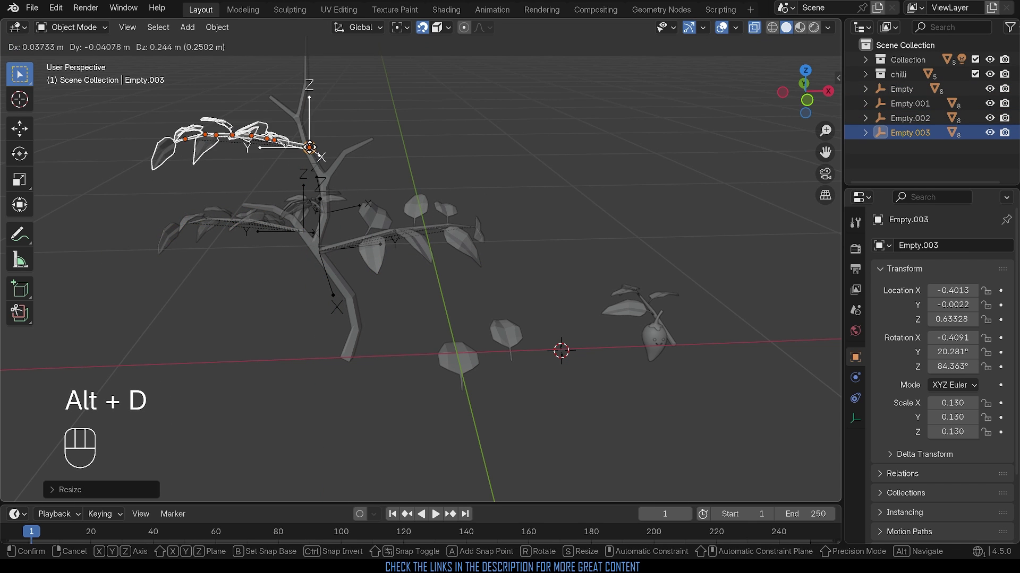
pyautogui.click(320, 145)
pyautogui.press('r')
pyautogui.press('z')
pyautogui.click(396, 173)
pyautogui.moveTo(413, 158); pyautogui.dragTo(471, 147, button='middle')
pyautogui.press('s')
pyautogui.click(412, 148)
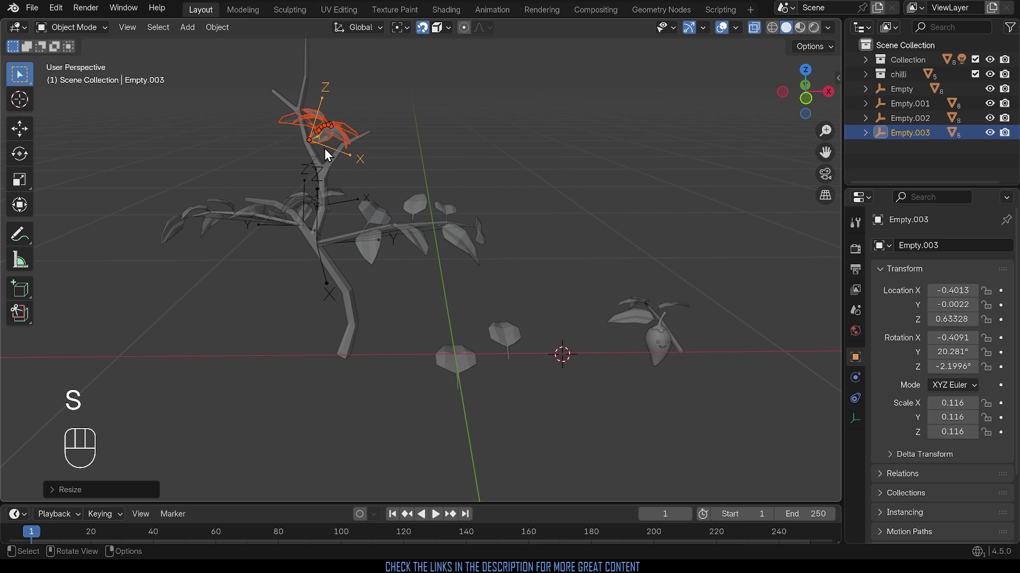
# Place a further linked branch duplicate at the topmost fork, rotated about Z to about 97° and scaled to about 0.079
pyautogui.hotkey('alt', 'd')
pyautogui.click(299, 118)
pyautogui.press('r')
pyautogui.press('z')
pyautogui.click(307, 58)
pyautogui.press('s')
pyautogui.click(330, 81)
# Place one more linked branch duplicate low on the trunk near the first branch and rotate it about Z
pyautogui.hotkey('alt', 'd')
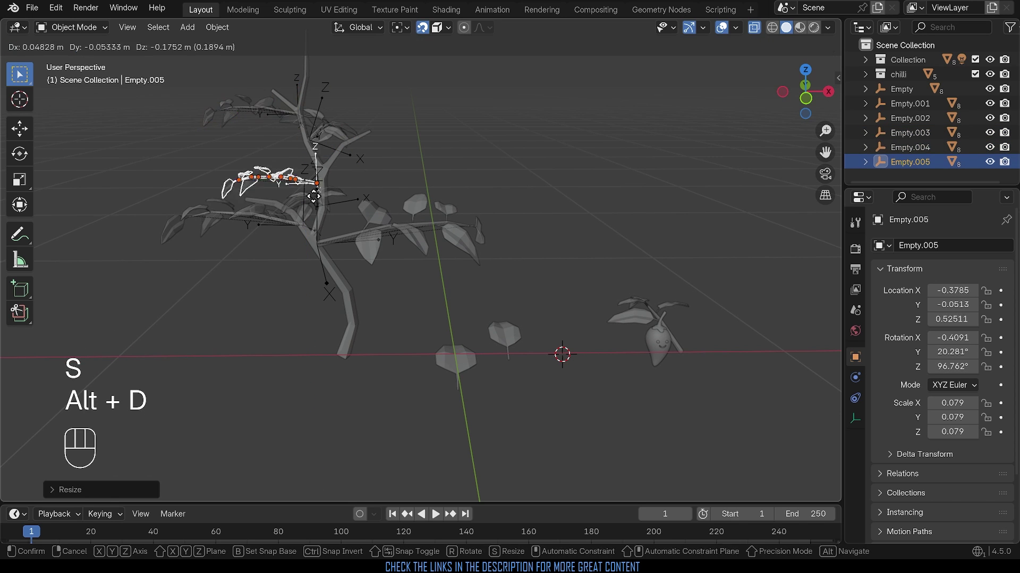
pyautogui.click(317, 241)
pyautogui.moveTo(317, 243); pyautogui.dragTo(319, 291, button='middle')
pyautogui.press('r')
pyautogui.press('z')
pyautogui.click(337, 174)
# Tilt the new low branch about its local Y axis and resize it
pyautogui.press('r')
pyautogui.press('y')
pyautogui.press('y')
pyautogui.click(392, 244)
pyautogui.moveTo(388, 252); pyautogui.dragTo(420, 185, button='middle')
pyautogui.press('s')
pyautogui.click(388, 216)
# Select the empty of the branch at the lower fork, scale it to about 0.141 and rotate it freely
pyautogui.click(312, 219)
pyautogui.press('s')
pyautogui.click(440, 179)
pyautogui.press('r')
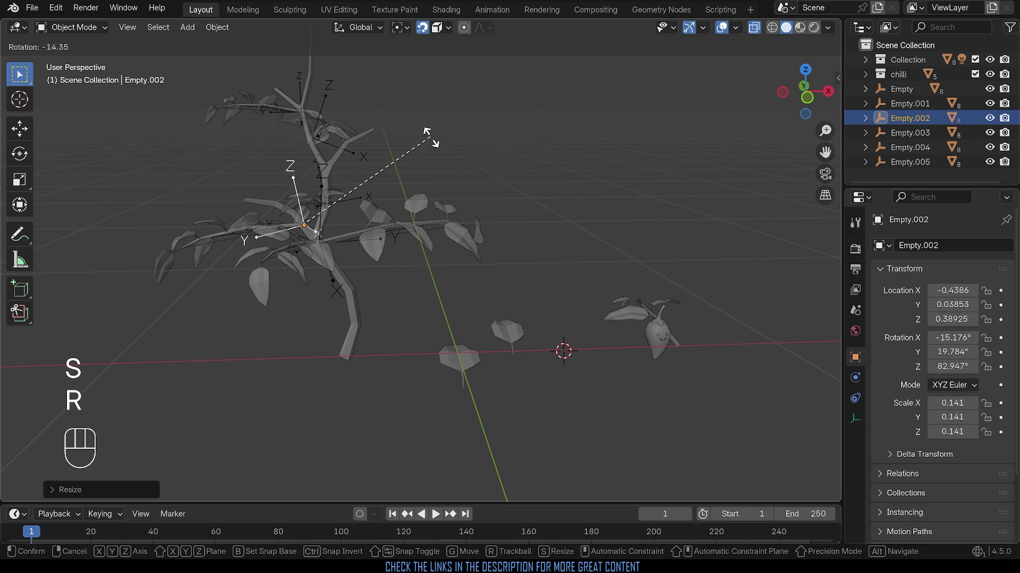
pyautogui.click(434, 139)
# Rotate the lower-fork branch about Z and X to about -21°, 42° and 74°, and scale it to about 0.110
pyautogui.press('r')
pyautogui.press('z')
pyautogui.click(463, 177)
pyautogui.press('r')
pyautogui.press('x')
pyautogui.click(462, 194)
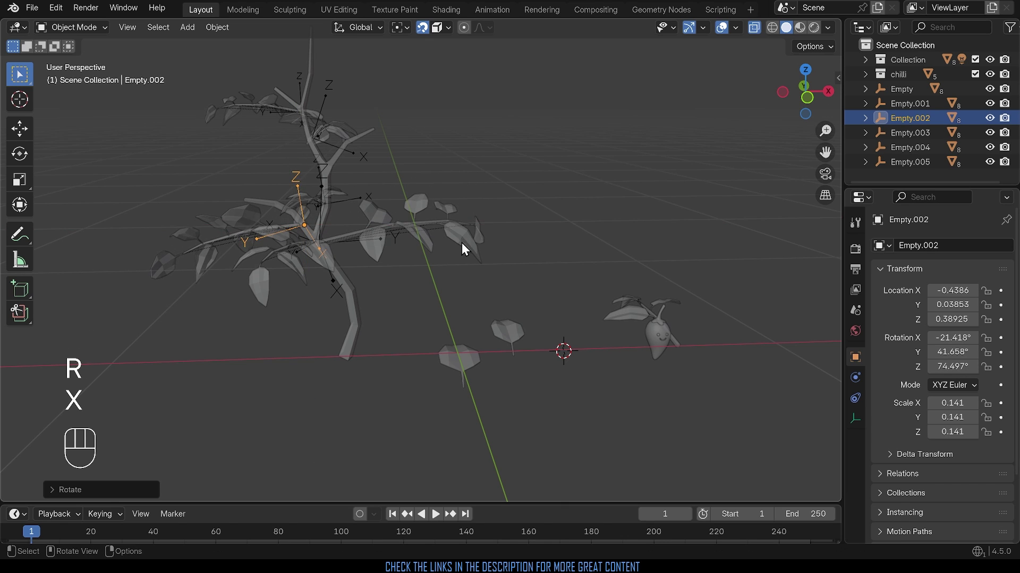
pyautogui.moveTo(461, 243); pyautogui.dragTo(375, 203, button='middle')
pyautogui.press('s')
pyautogui.click(264, 208)
# Make a linked duplicate of the lower-fork branch with its children, place it on the upper trunk and rotate it about Z
pyautogui.hotkey('shift', 'g')
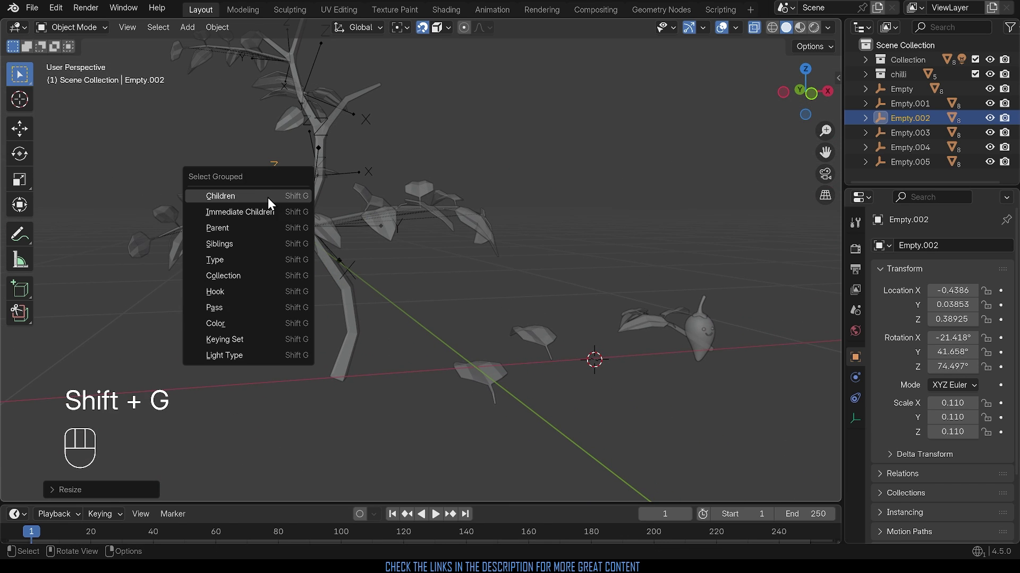
pyautogui.keyDown('shift'); pyautogui.click(269, 197); pyautogui.keyUp('shift')
pyautogui.moveTo(281, 195); pyautogui.dragTo(302, 259, button='middle')
pyautogui.hotkey('alt', 'g')
pyautogui.hotkey('ctrl', 'z')
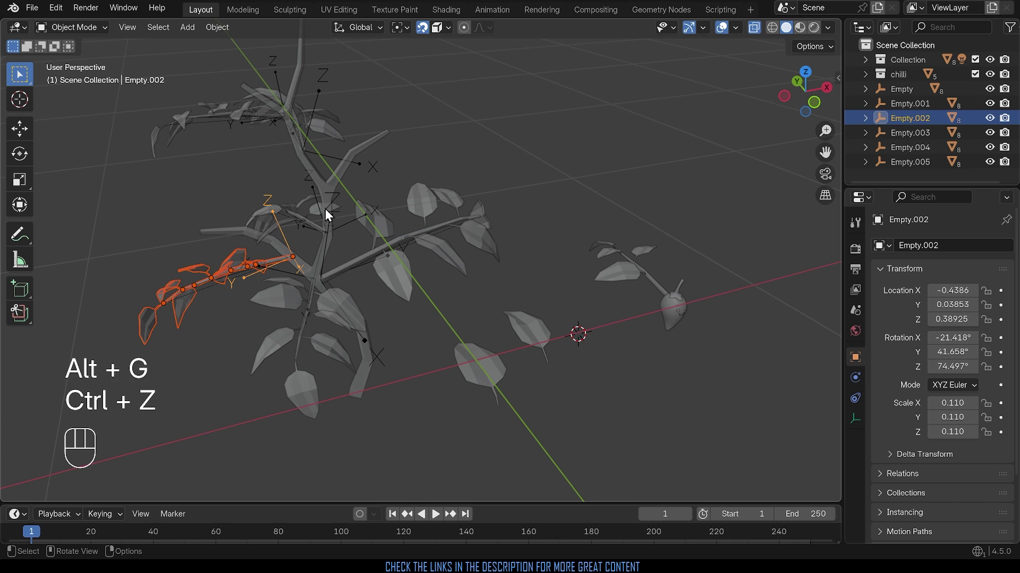
pyautogui.hotkey('alt', 'd')
pyautogui.rightClick(378, 175)
pyautogui.press('r')
pyautogui.press('z')
pyautogui.click(297, 290)
# Adjust the tilt of the new upper branch duplicate with free rotations
pyautogui.moveTo(311, 287); pyautogui.dragTo(319, 247, button='middle')
pyautogui.press('r')
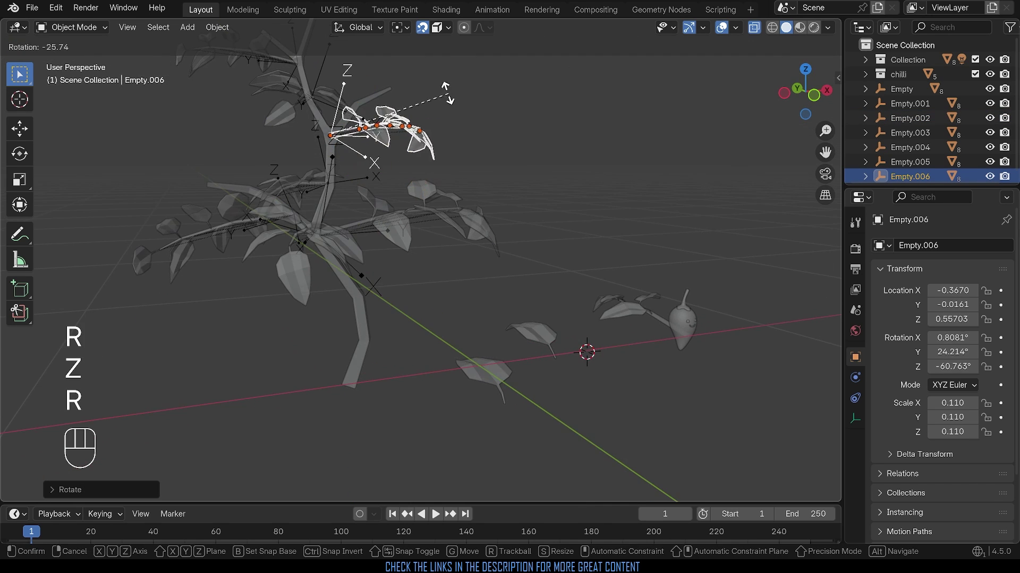
pyautogui.click(447, 92)
pyautogui.press('r')
pyautogui.moveTo(447, 94); pyautogui.dragTo(418, 132, button='middle')
pyautogui.click(378, 124)
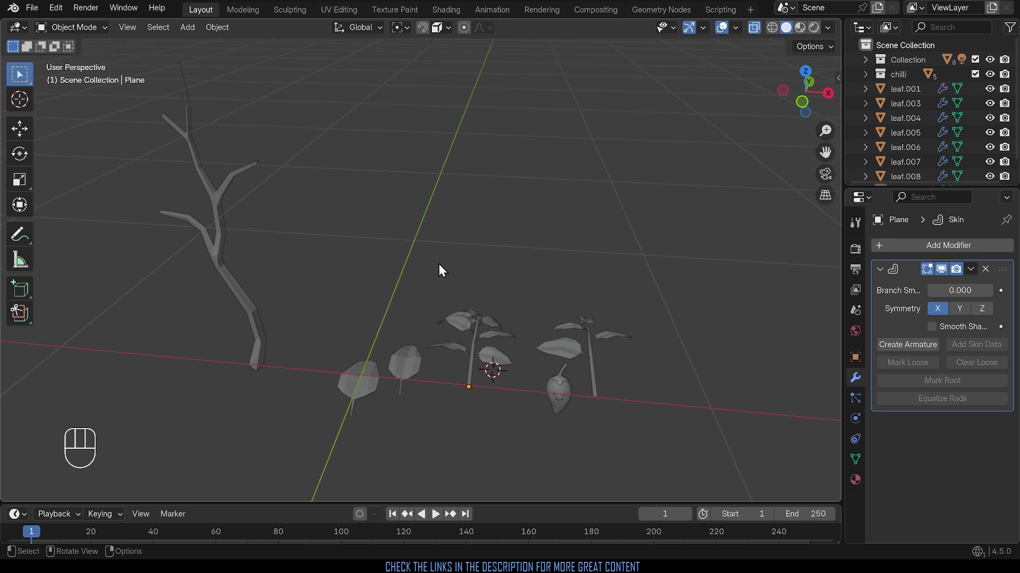
# Select the loose stem with all its leaves and try to move it freehand against the trunk
pyautogui.moveTo(441, 269); pyautogui.dragTo(493, 413)
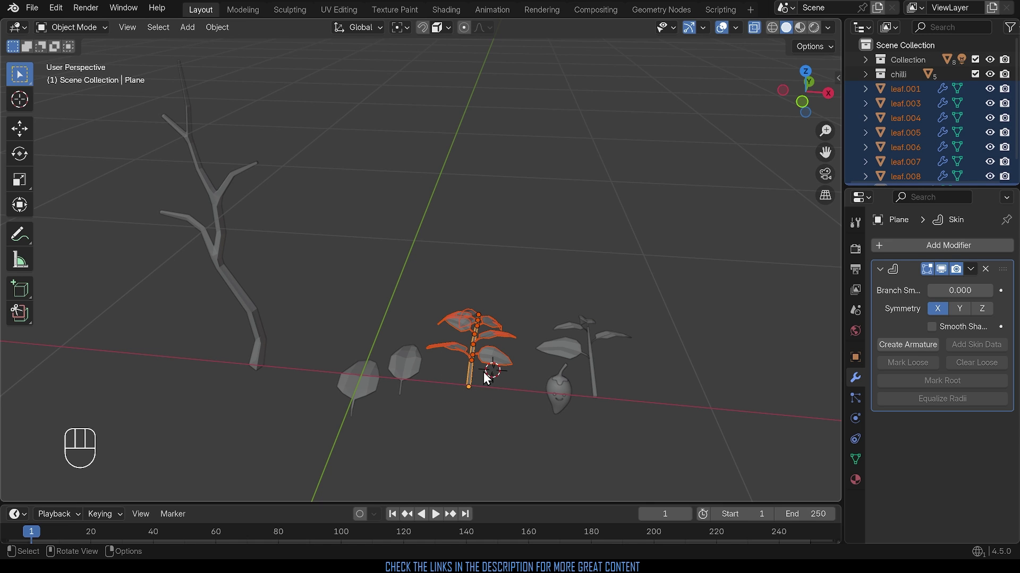
pyautogui.press('g')
pyautogui.click(265, 264)
pyautogui.moveTo(303, 269); pyautogui.dragTo(280, 228, button='middle')
pyautogui.press('g')
pyautogui.click(261, 244)
pyautogui.moveTo(302, 284); pyautogui.dragTo(397, 266, button='middle')
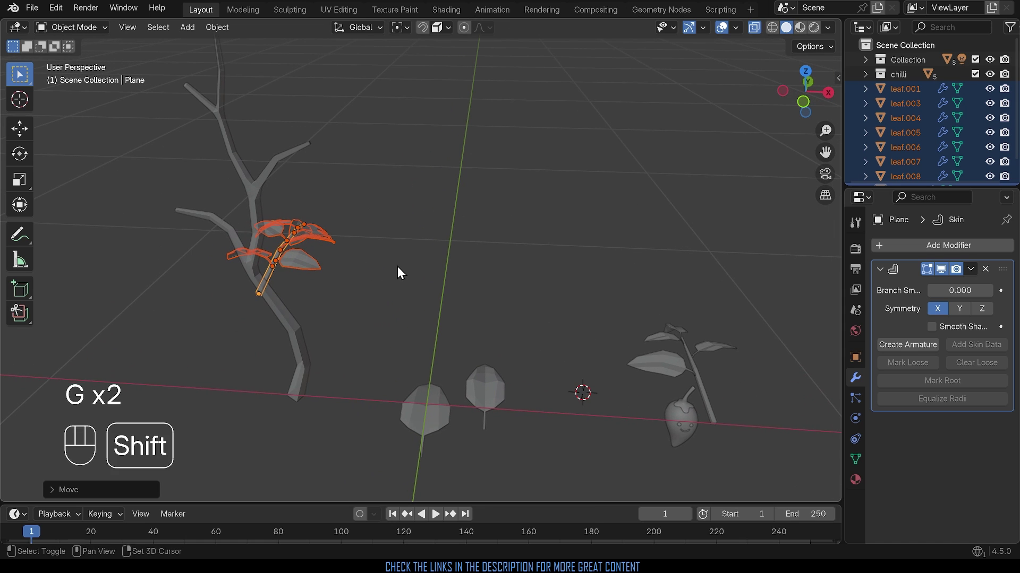
# Turn on snapping and move the selected leafy branch toward the trunk
pyautogui.click(421, 27)
pyautogui.click(444, 28)
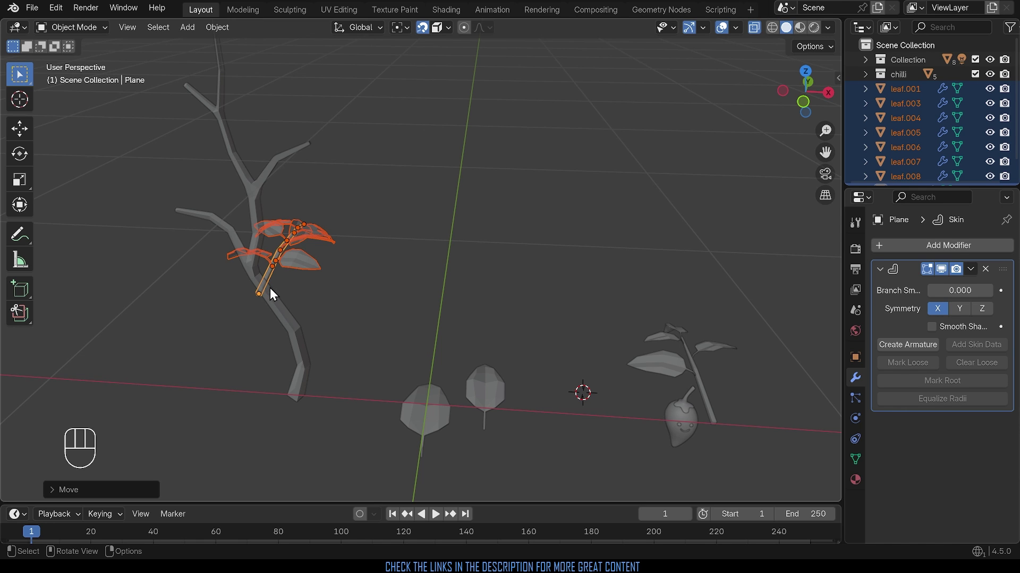
pyautogui.press('g')
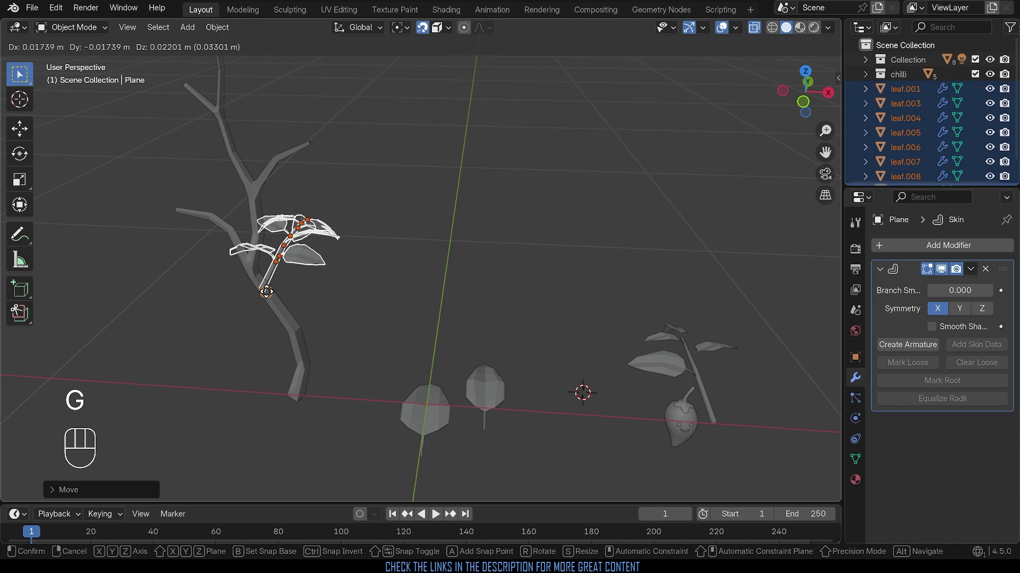
pyautogui.click(274, 302)
pyautogui.moveTo(278, 307); pyautogui.dragTo(576, 306, button='middle')
pyautogui.scroll(4, 345, 319)
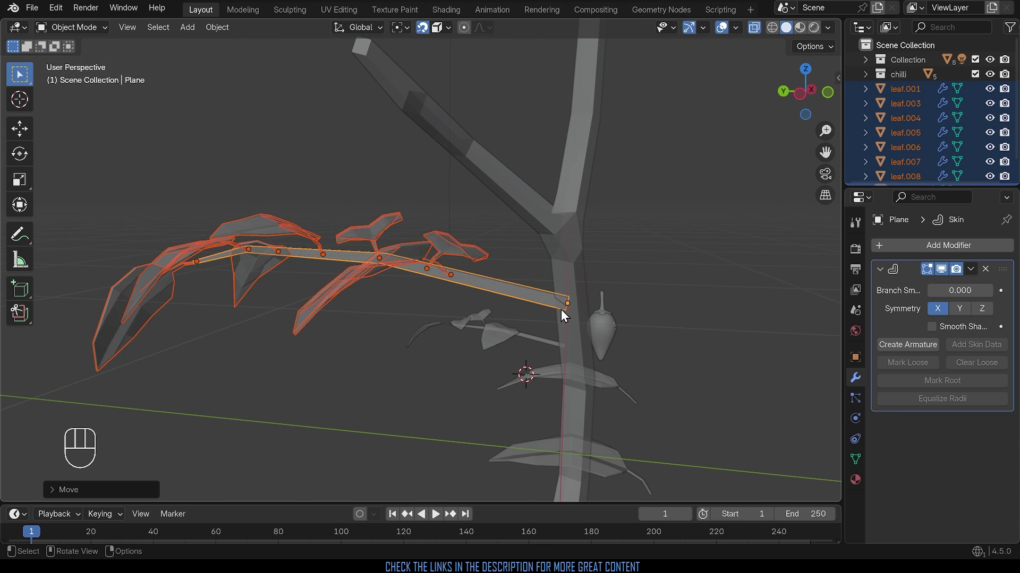
# Try to snap the leafy branch's base onto the trunk with repeated moves
pyautogui.press('g')
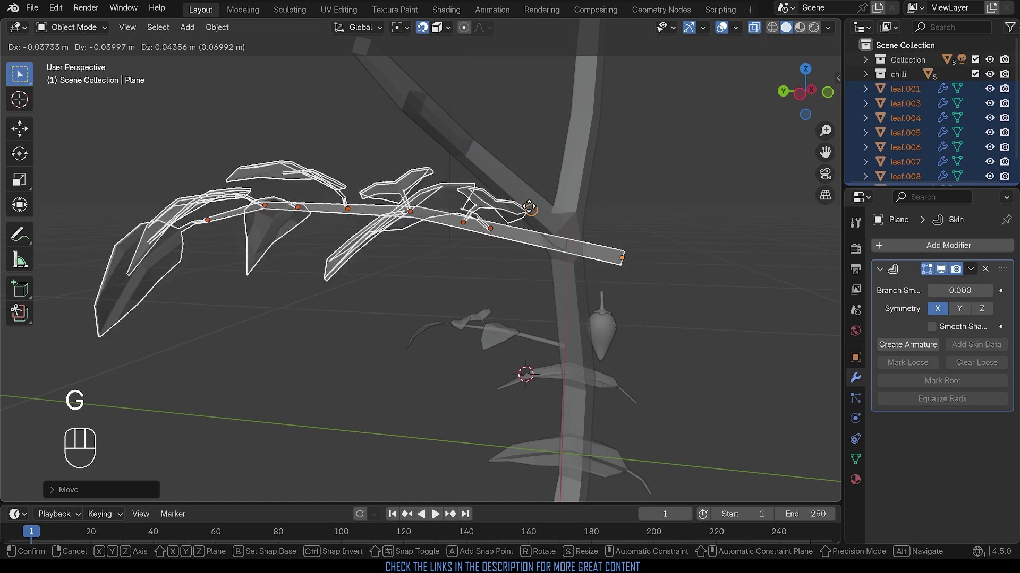
pyautogui.click(455, 142)
pyautogui.moveTo(519, 221); pyautogui.dragTo(381, 330, button='middle')
pyautogui.press('g')
pyautogui.click(523, 199)
pyautogui.press('g')
pyautogui.click(473, 302)
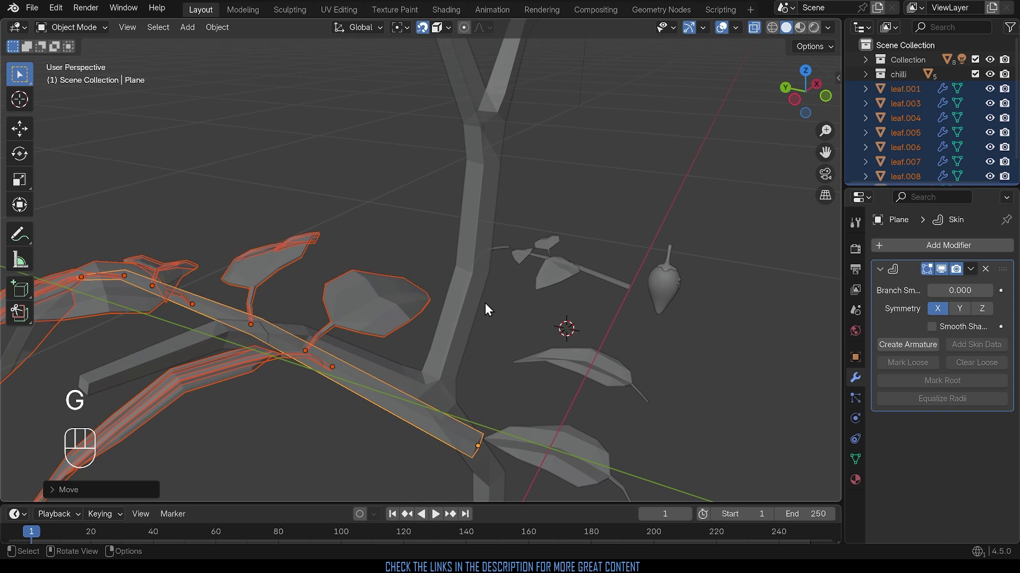
# Set the Snap Base to Center and try moving the leafy branch onto the trunk
pyautogui.scroll(-5, 531, 300)
pyautogui.moveTo(599, 296); pyautogui.dragTo(505, 287, button='middle')
pyautogui.click(447, 27)
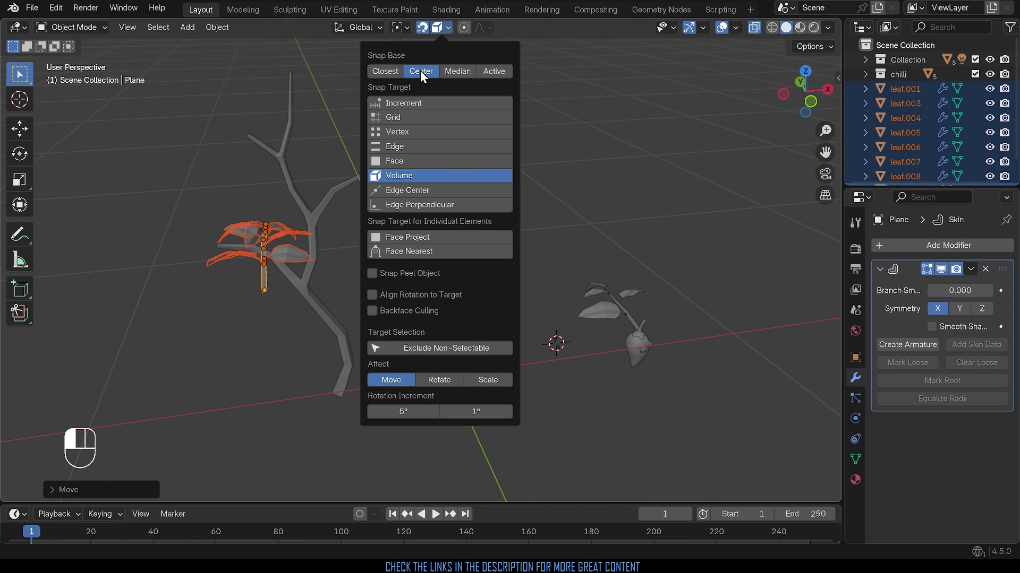
pyautogui.press('g')
pyautogui.click(312, 260)
pyautogui.moveTo(312, 261); pyautogui.dragTo(386, 286, button='middle')
# Set the Snap Base to Active and try snapping the leafy branch's base to several spots along the trunk
pyautogui.click(448, 28)
pyautogui.click(487, 72)
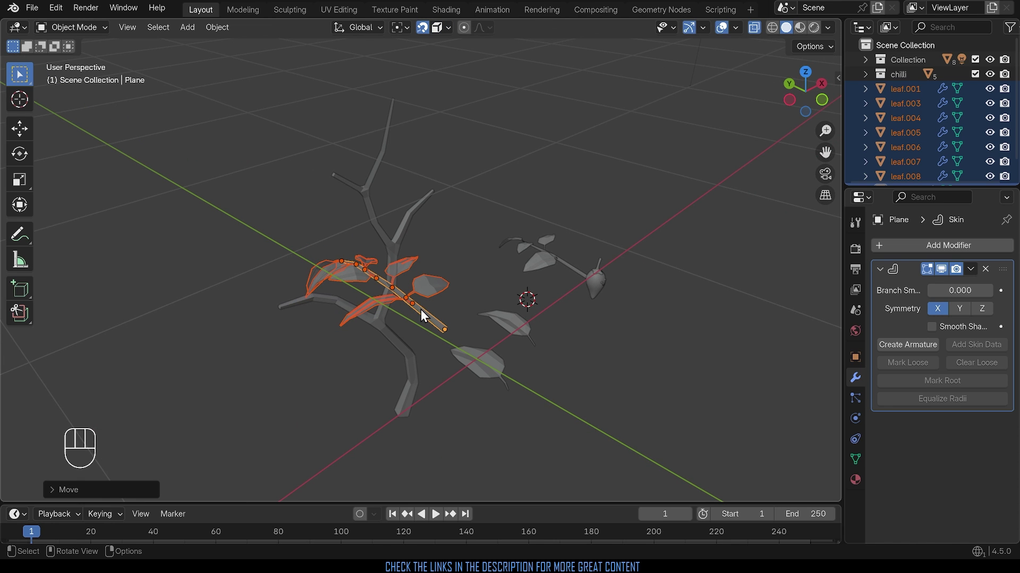
pyautogui.press('g')
pyautogui.click(345, 306)
pyautogui.press('g')
pyautogui.click(378, 170)
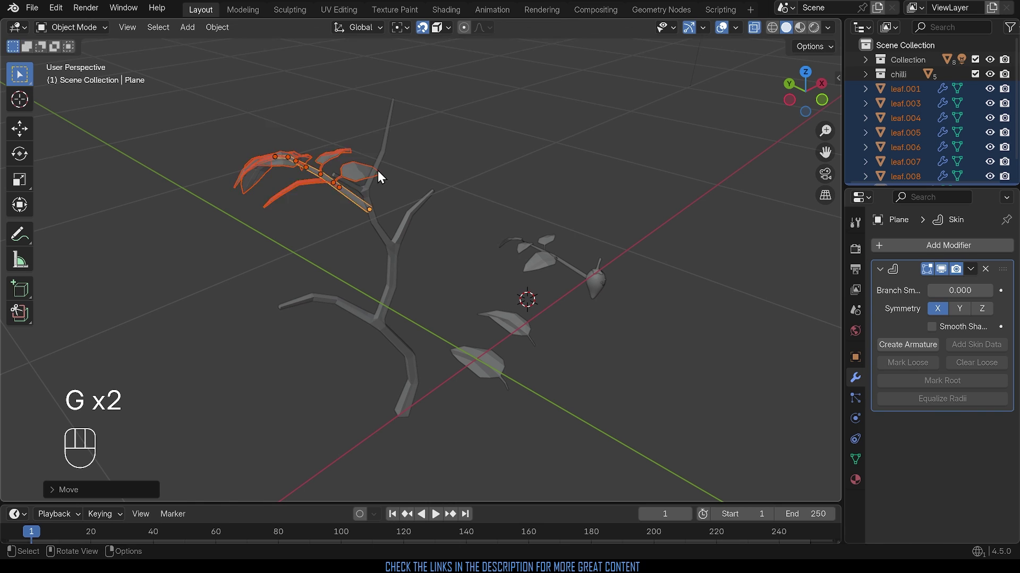
pyautogui.press('g')
pyautogui.click(476, 380)
pyautogui.moveTo(475, 380); pyautogui.dragTo(552, 326, button='middle')
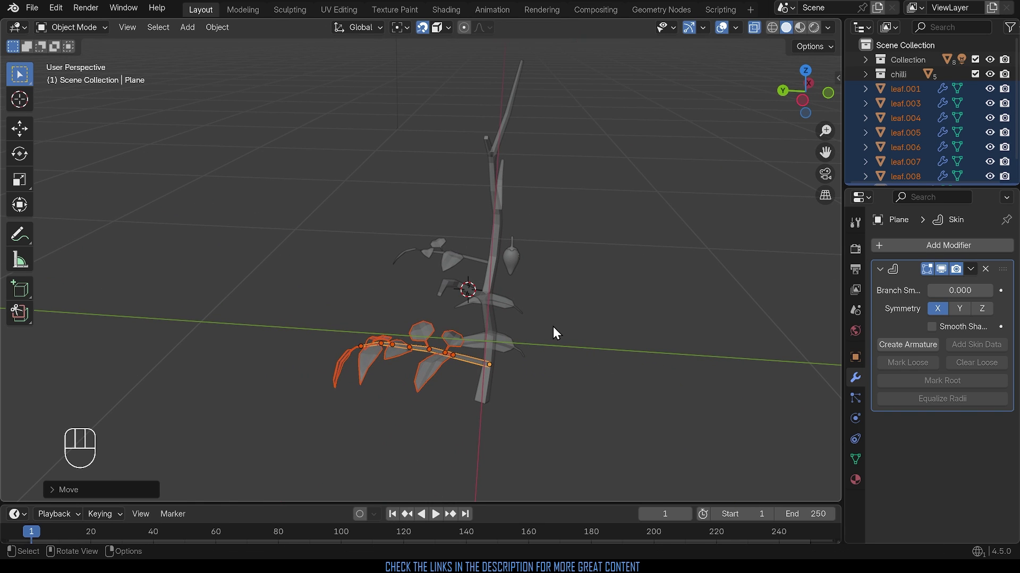
# Try rotating the leafy branch freely and about global Z by about -44°
pyautogui.press('r')
pyautogui.click(534, 406)
pyautogui.press('r')
pyautogui.press('z')
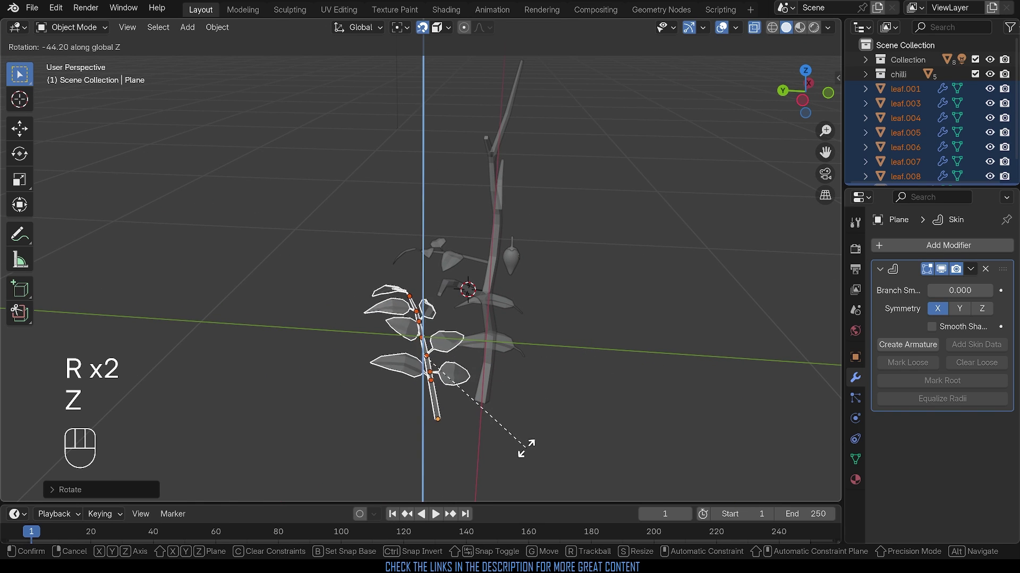
pyautogui.click(526, 448)
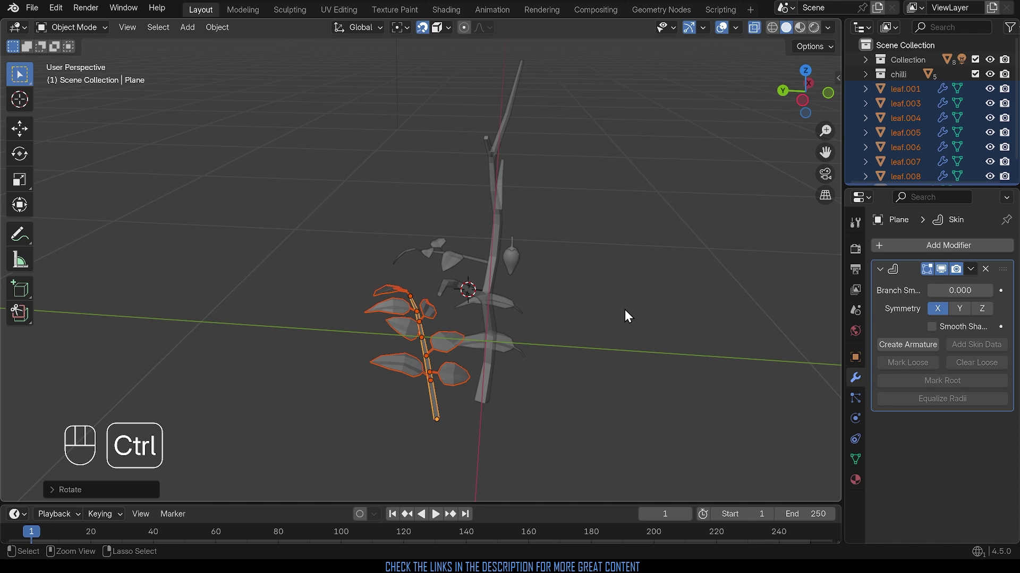
# Undo the leafy branch's moves and rotations back to its original position beside the smaller branch
pyautogui.hotkey('ctrl', 'z')
pyautogui.hotkey('ctrl', 'z')
pyautogui.hotkey('ctrl', 'z')
pyautogui.hotkey('ctrl', 'z')
pyautogui.hotkey('ctrl', 'z')
pyautogui.hotkey('ctrl', 'z')
pyautogui.hotkey('ctrl', 'z')
pyautogui.hotkey('ctrl', 'z')
pyautogui.hotkey('ctrl', 'z')
pyautogui.hotkey('ctrl', 'z')
pyautogui.hotkey('ctrl', 'z')
pyautogui.hotkey('ctrl', 'z')
pyautogui.moveTo(611, 348); pyautogui.dragTo(438, 318, button='middle')
pyautogui.scroll(2, 451, 376)
pyautogui.moveTo(455, 376); pyautogui.dragTo(437, 412, button='middle')
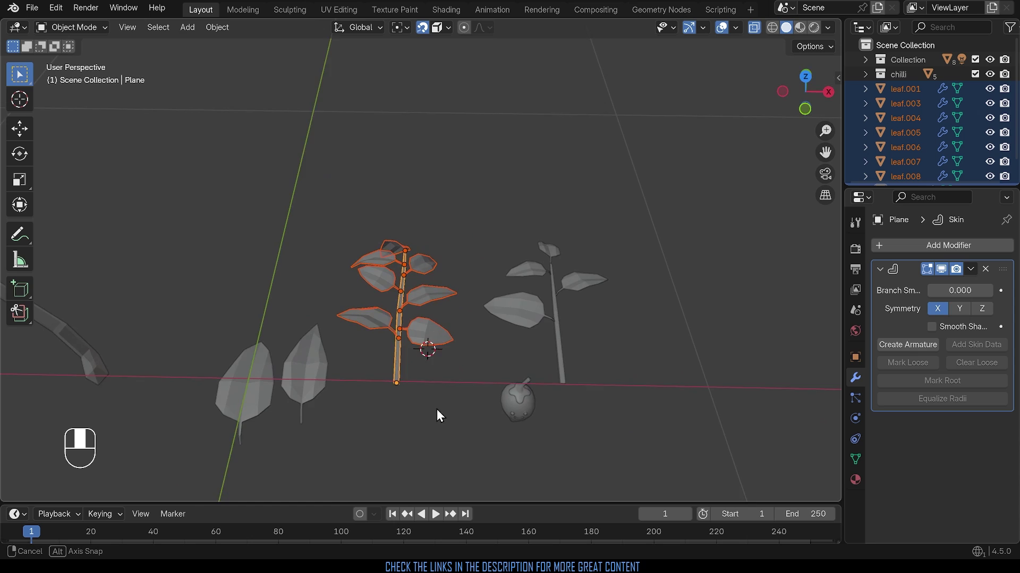
# Try joining the stem and all its leaves into one object, and undo the join
pyautogui.moveTo(353, 149); pyautogui.dragTo(442, 410)
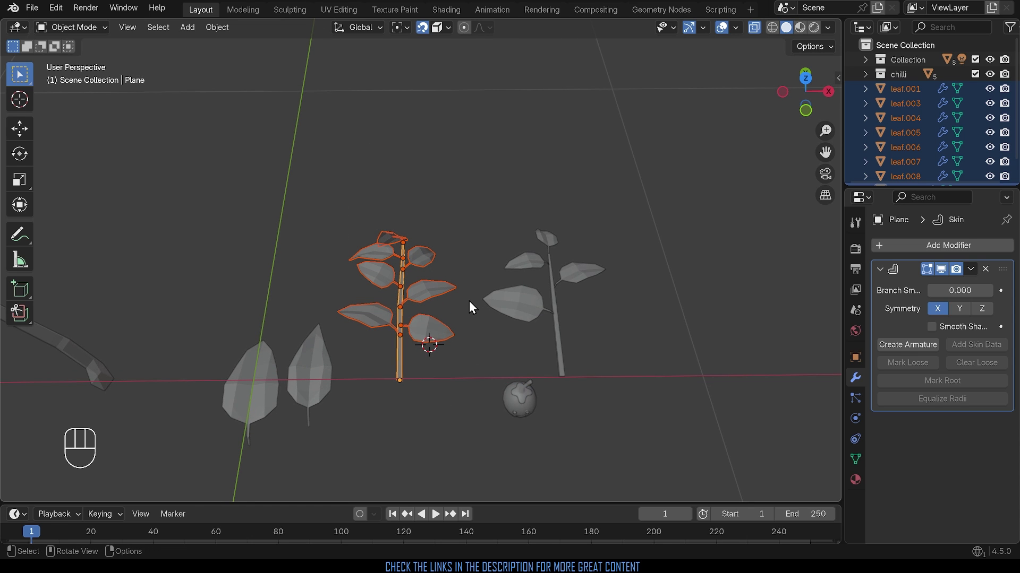
pyautogui.hotkey('ctrl', 'j')
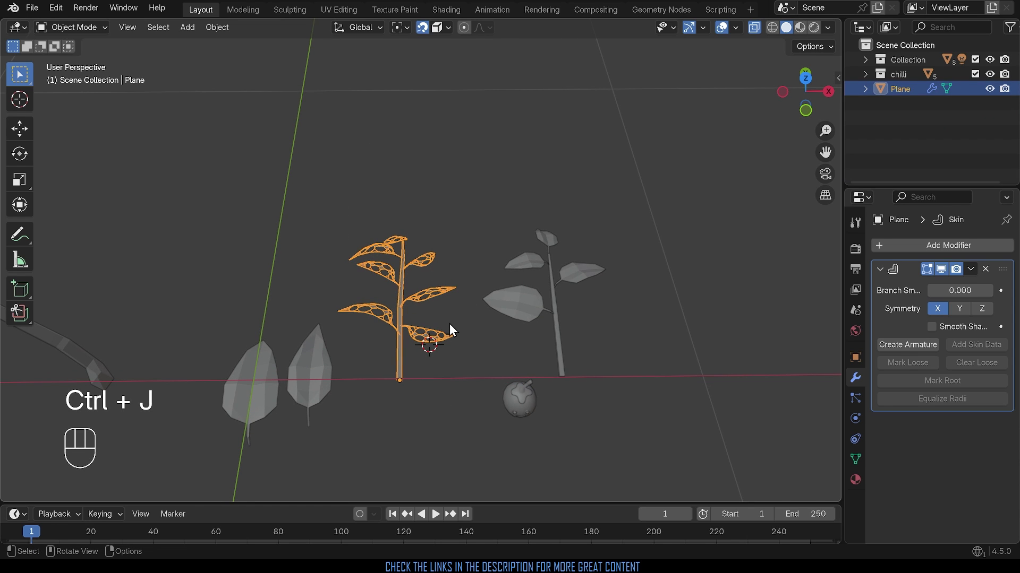
pyautogui.hotkey('ctrl', 'z')
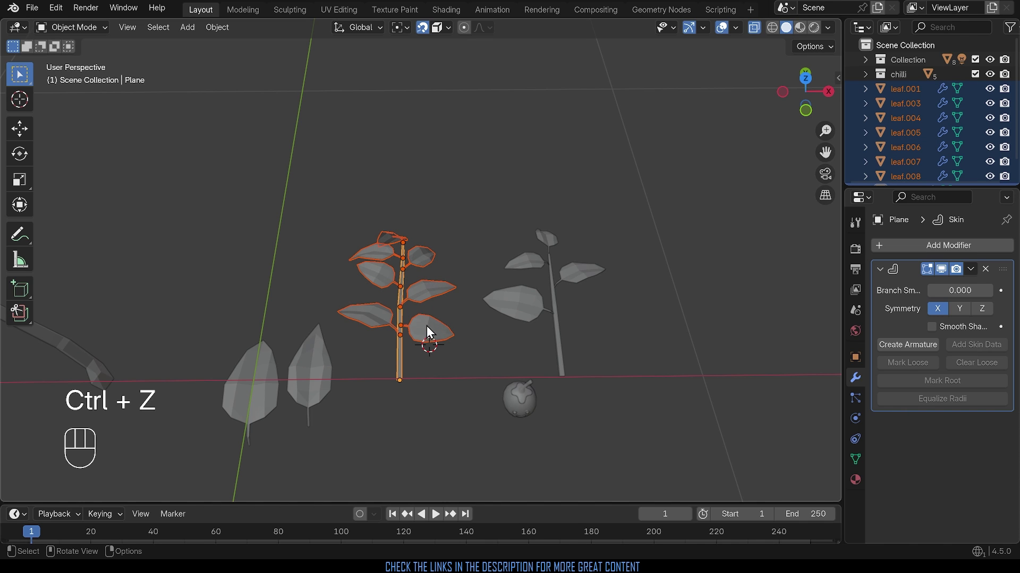
# Examine the modifiers on the branch's stem and on its lowest leaf
pyautogui.scroll(2, 414, 343)
pyautogui.click(389, 387)
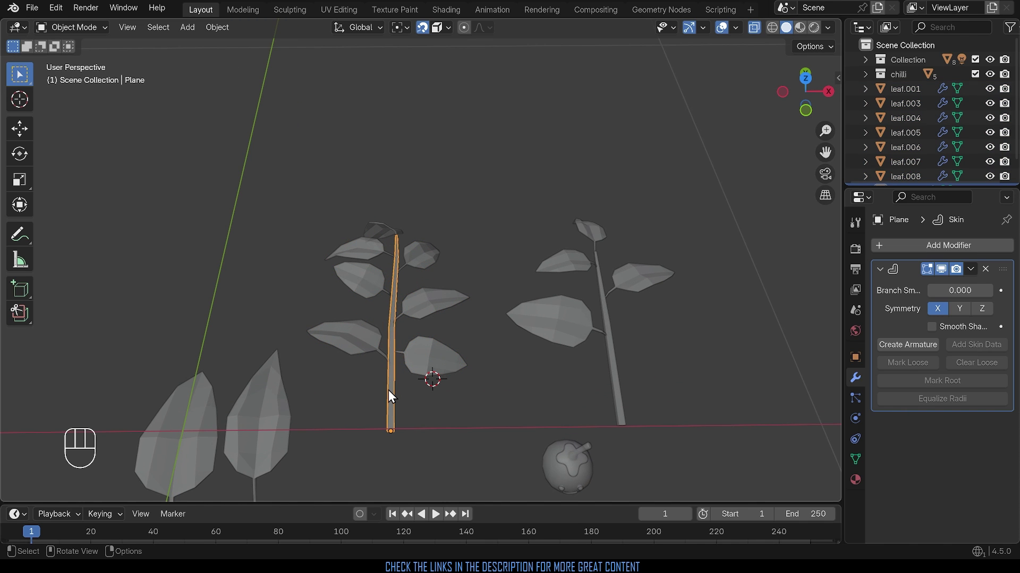
pyautogui.click(432, 365)
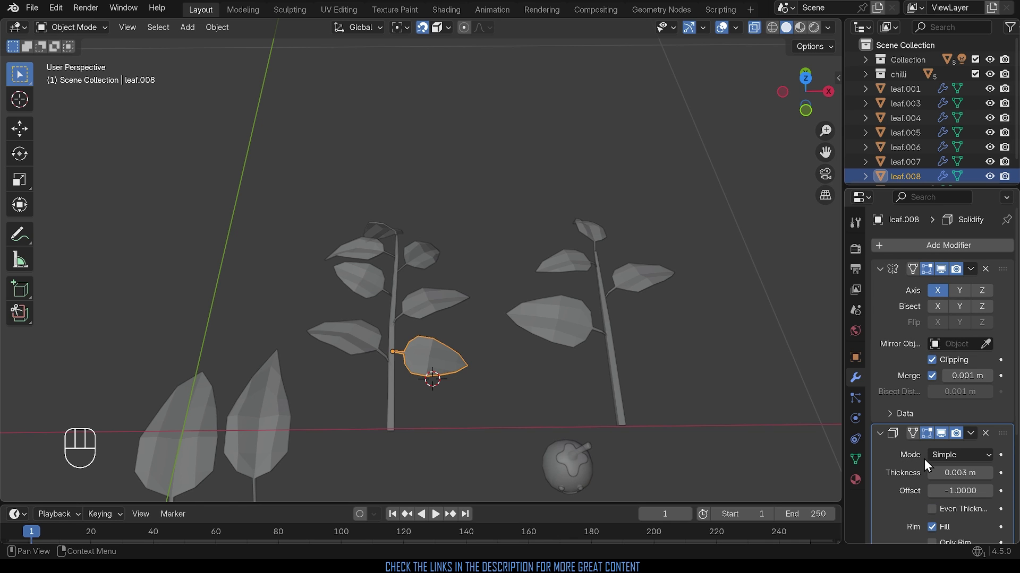
# Try moving an edge vertex of the lowest leaf in Edit Mode, cancel the move and return to Object Mode
pyautogui.press('Tab')
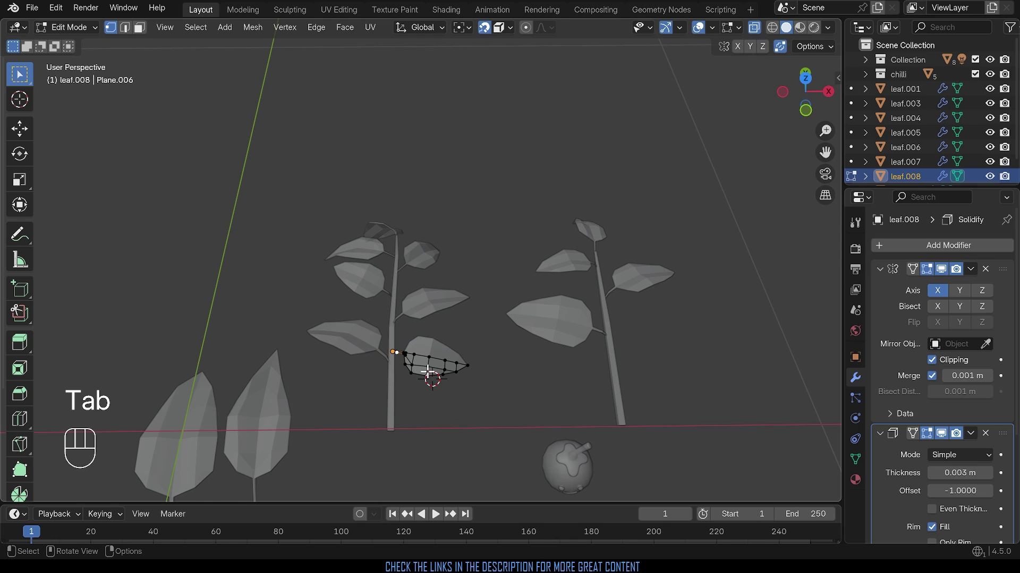
pyautogui.click(414, 373)
pyautogui.press('g')
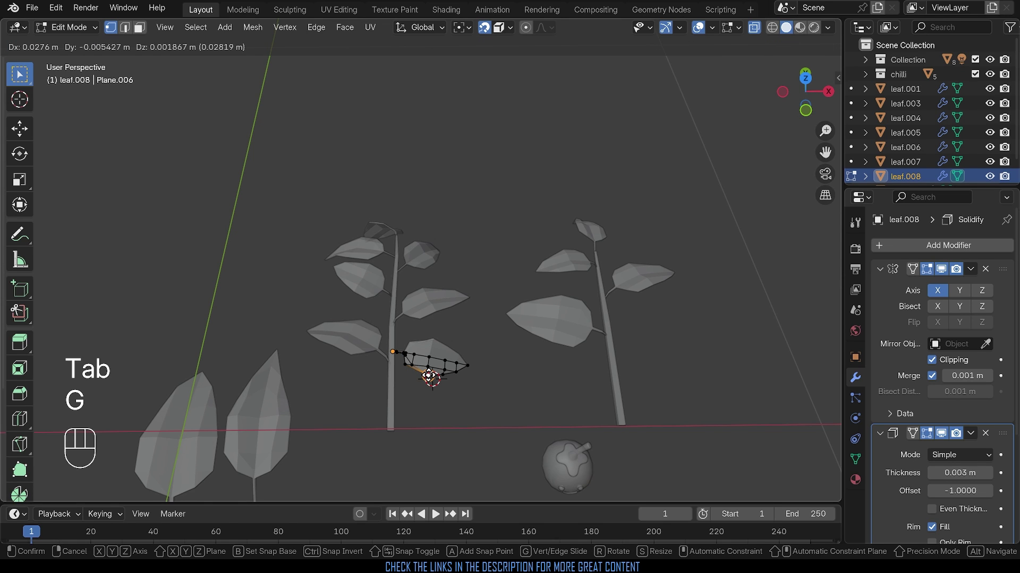
pyautogui.rightClick(429, 376)
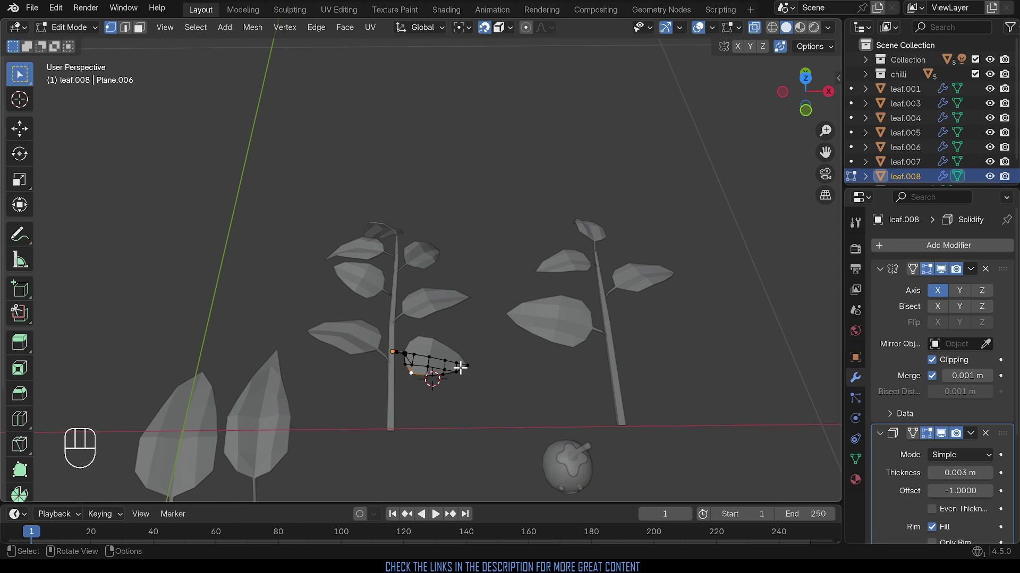
pyautogui.press('Tab')
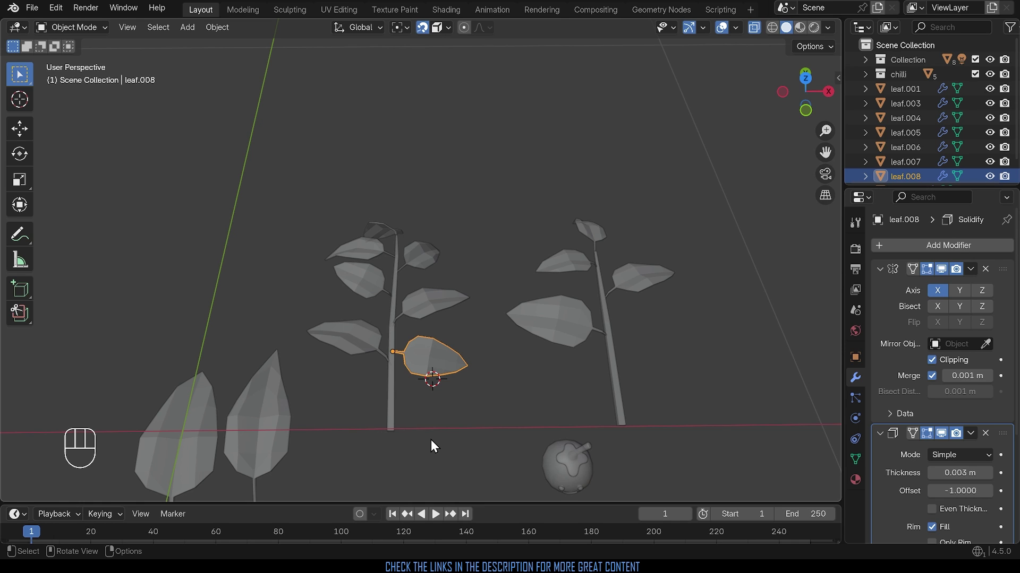
# Snap the 3D cursor to the origin at the base of the leafy branch's stem
pyautogui.click(391, 405)
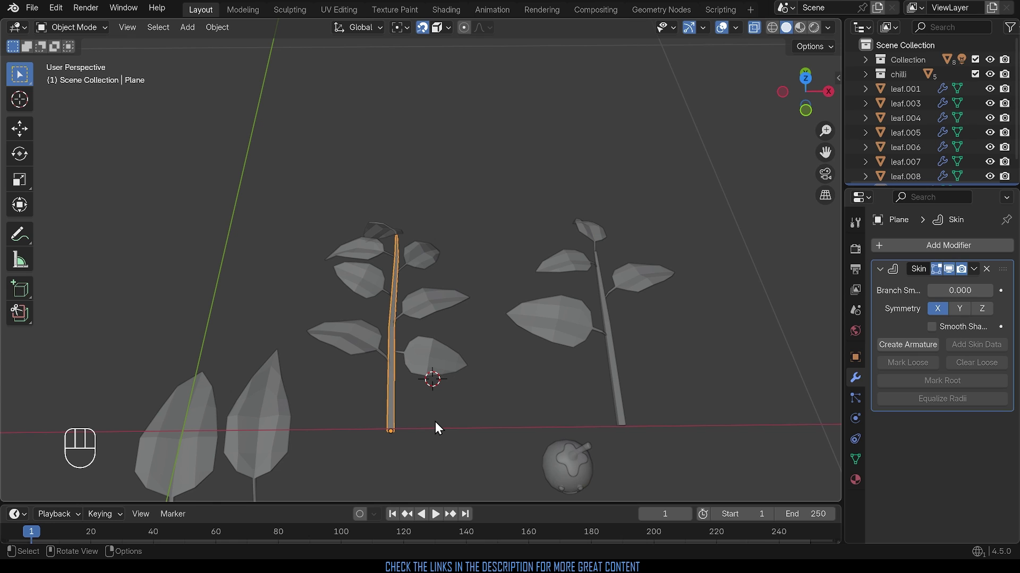
pyautogui.hotkey('shift', 's')
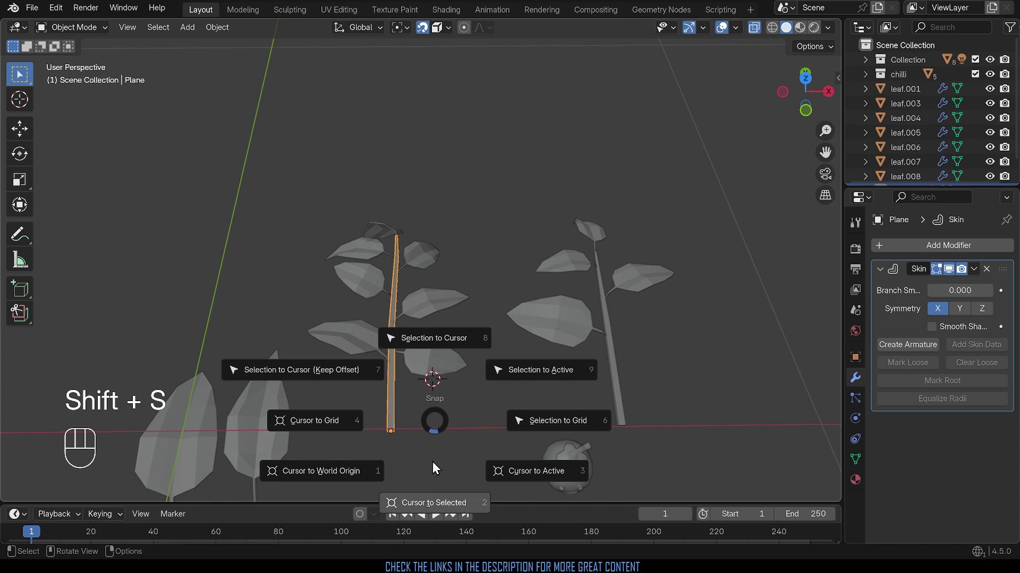
pyautogui.click(435, 503)
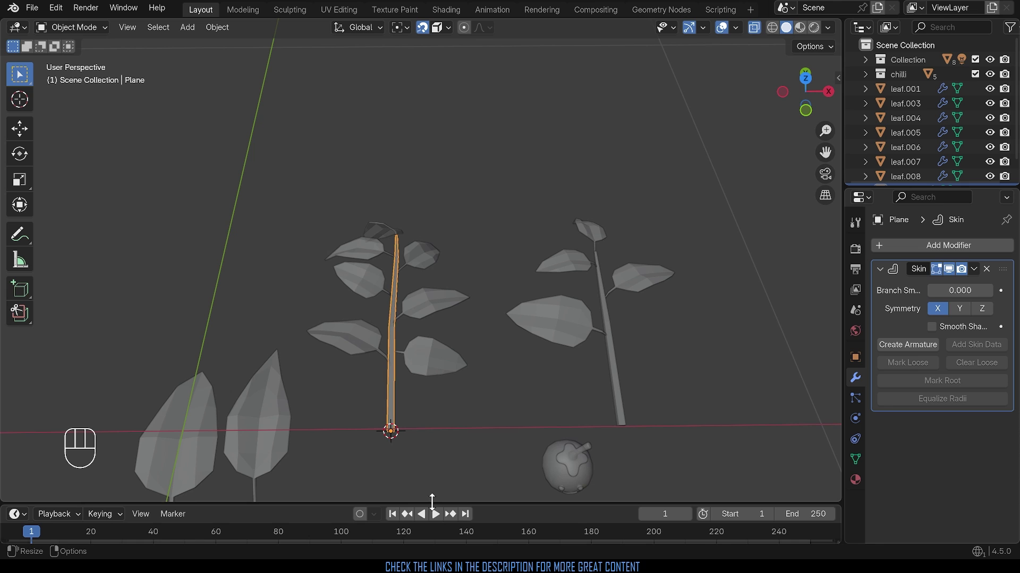
# Add an Arrows empty at the base of the branch's stem and scale it down to about 0.145
pyautogui.moveTo(422, 451); pyautogui.dragTo(391, 392, button='middle')
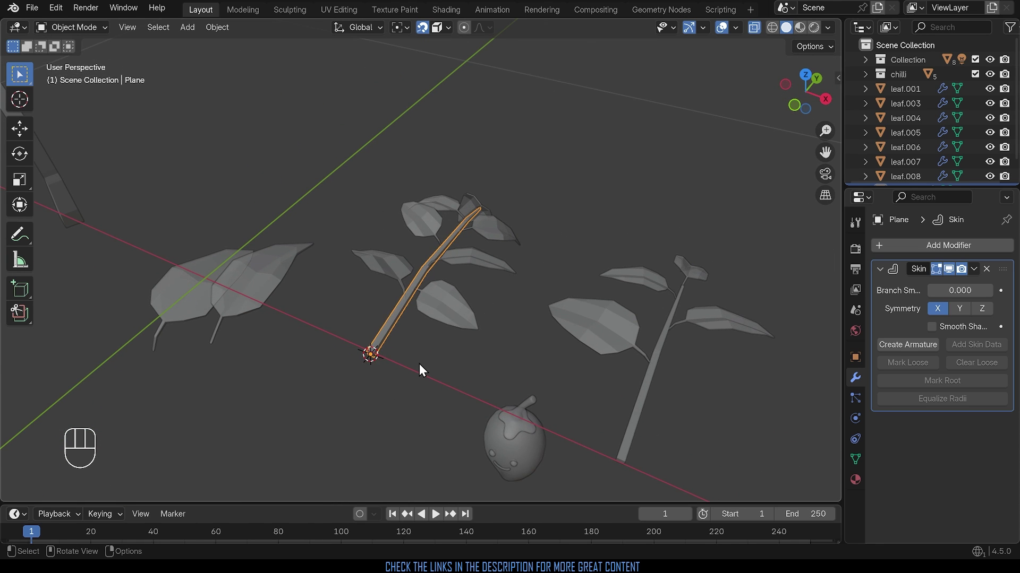
pyautogui.hotkey('shift', 'a')
pyautogui.moveTo(355, 419)
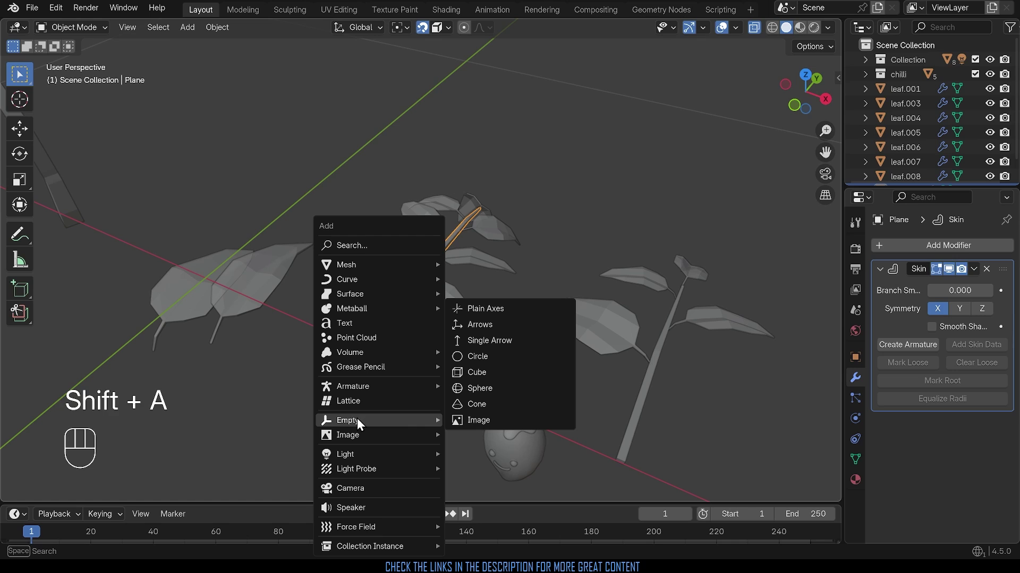
pyautogui.click(500, 323)
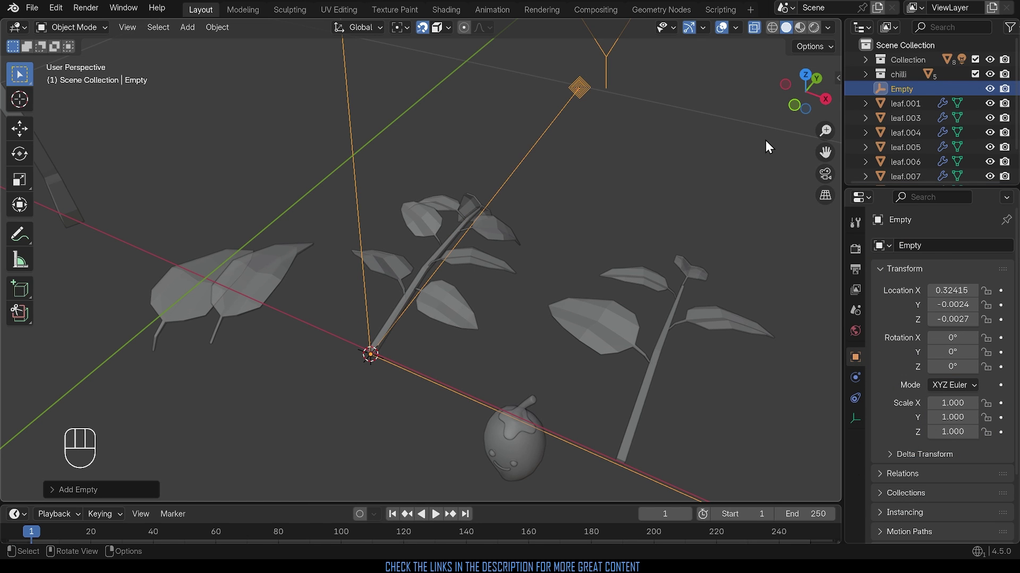
pyautogui.press('s')
pyautogui.click(397, 314)
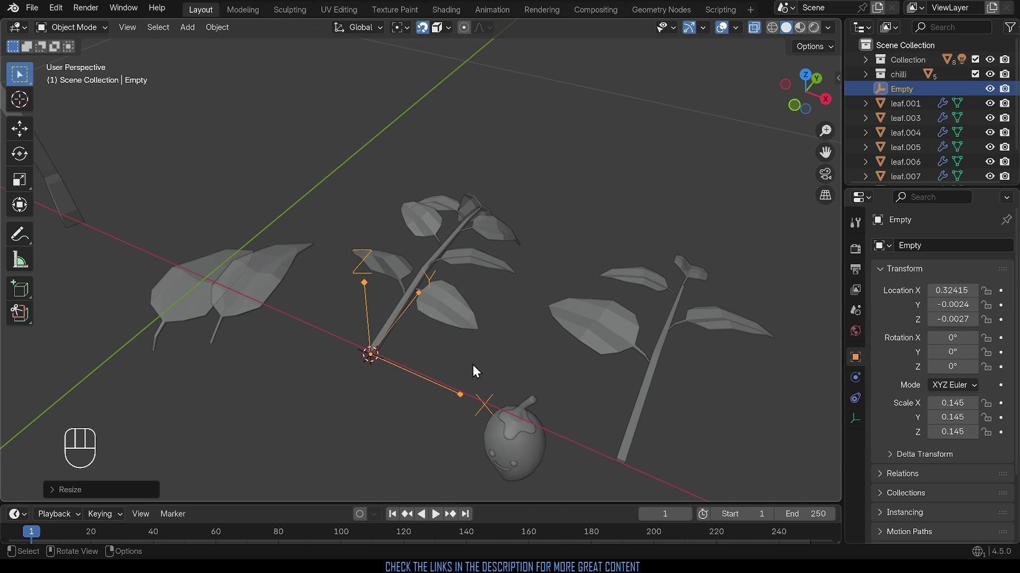
# Parent the leafy branch's stem and all its leaves to the arrows empty using the Object option
pyautogui.moveTo(473, 365); pyautogui.dragTo(477, 409, button='middle')
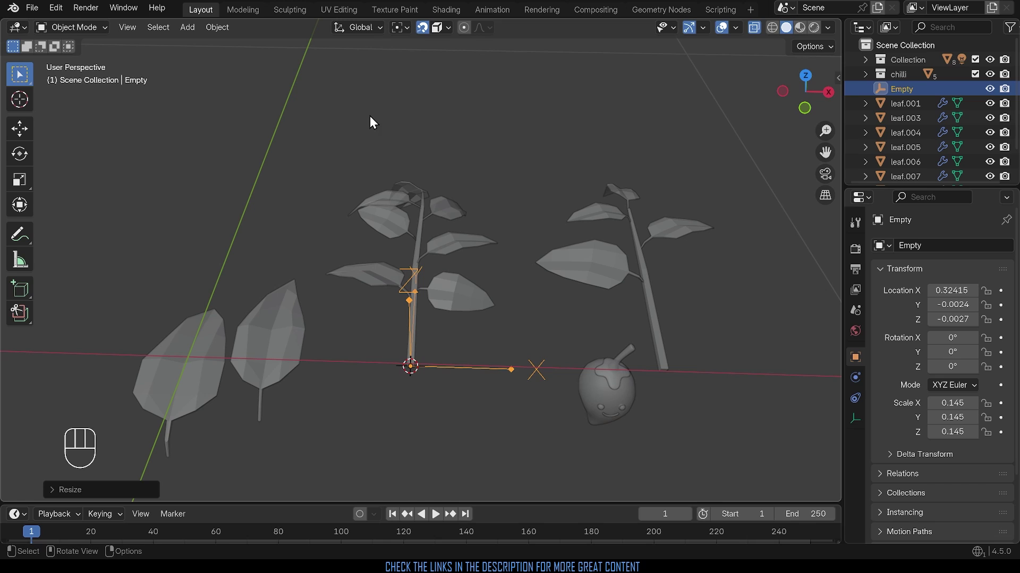
pyautogui.moveTo(369, 112); pyautogui.dragTo(498, 368)
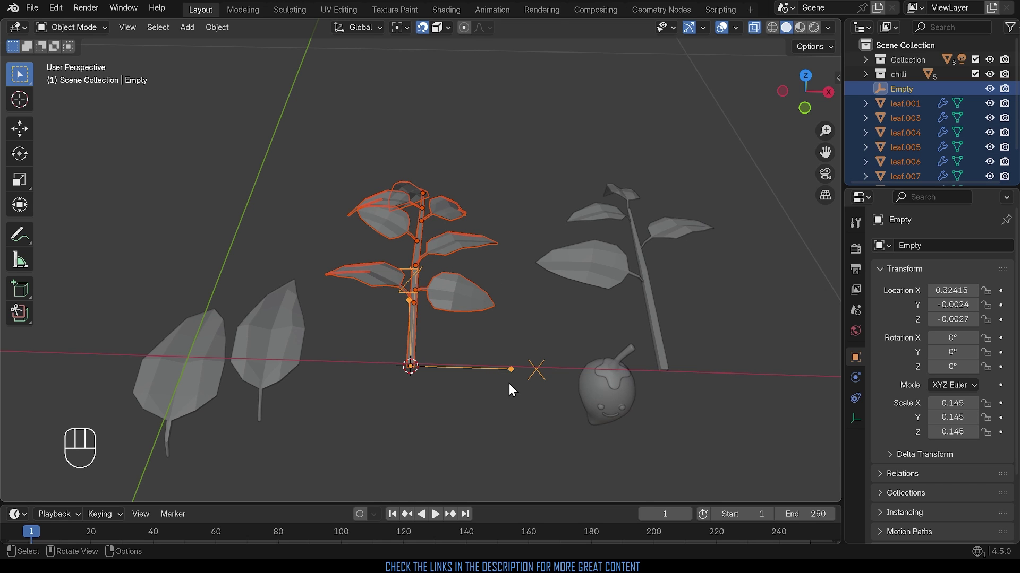
pyautogui.moveTo(510, 384); pyautogui.dragTo(448, 387, button='middle')
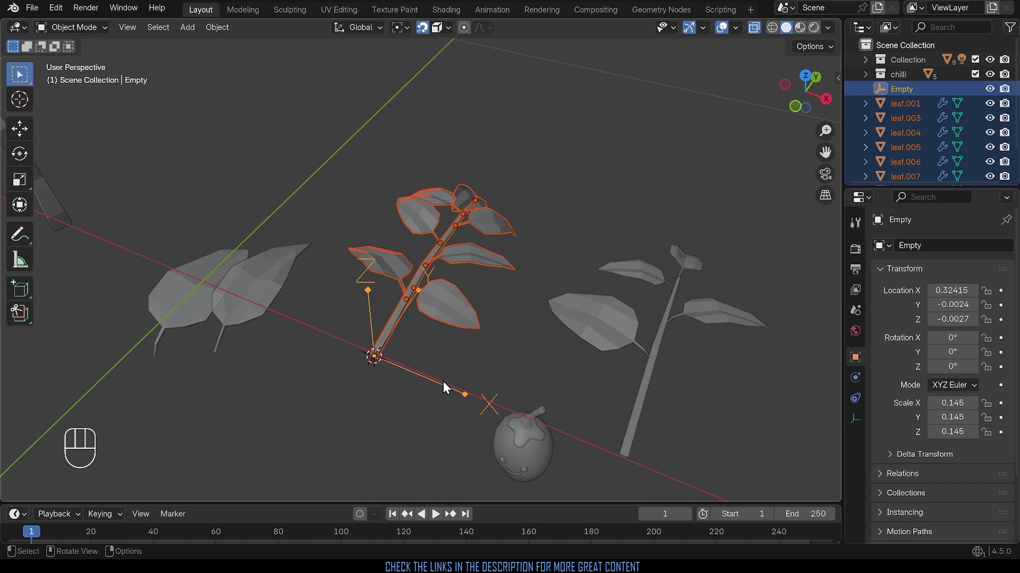
pyautogui.keyDown('shift'); pyautogui.click(446, 387); pyautogui.keyUp('shift')
pyautogui.keyDown('shift'); pyautogui.click(446, 387); pyautogui.keyUp('shift')
pyautogui.hotkey('ctrl', 'p')
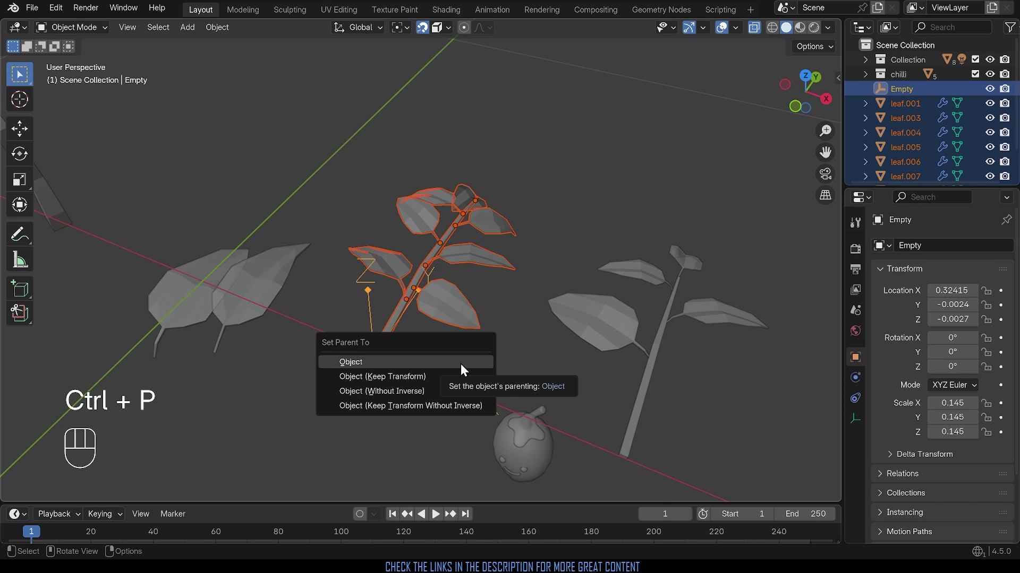
pyautogui.click(352, 362)
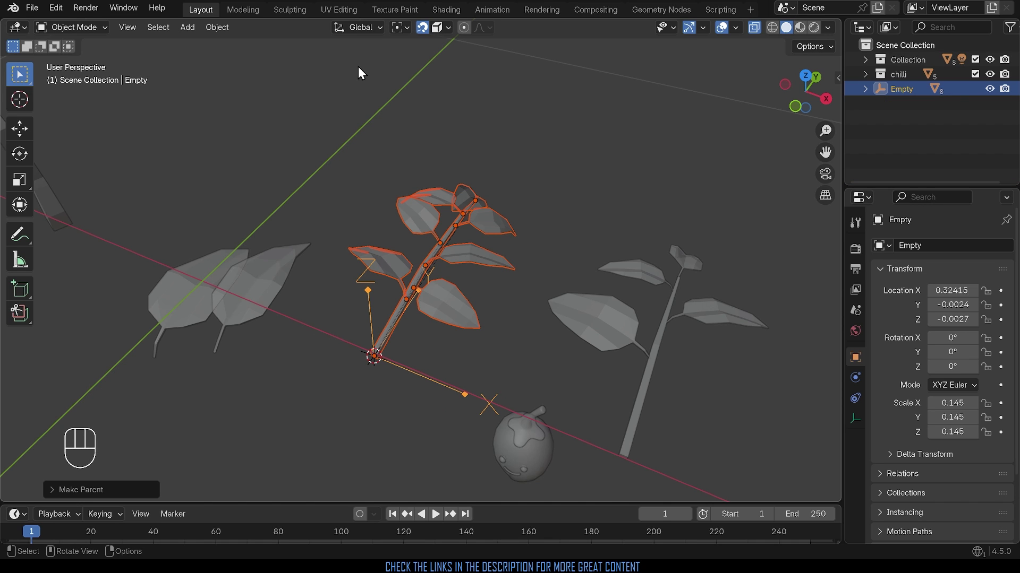
pyautogui.click(216, 27)
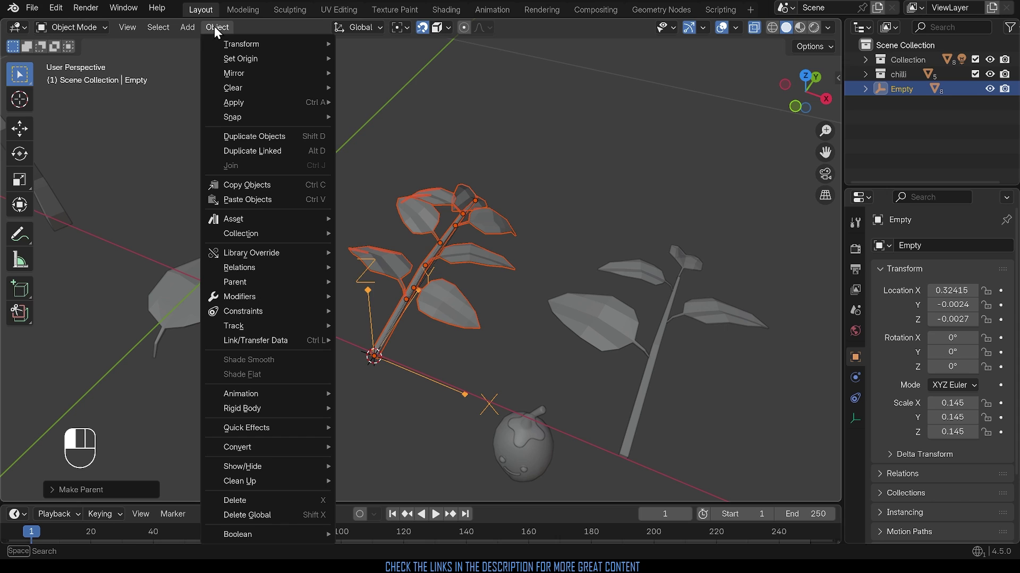
pyautogui.moveTo(238, 285)
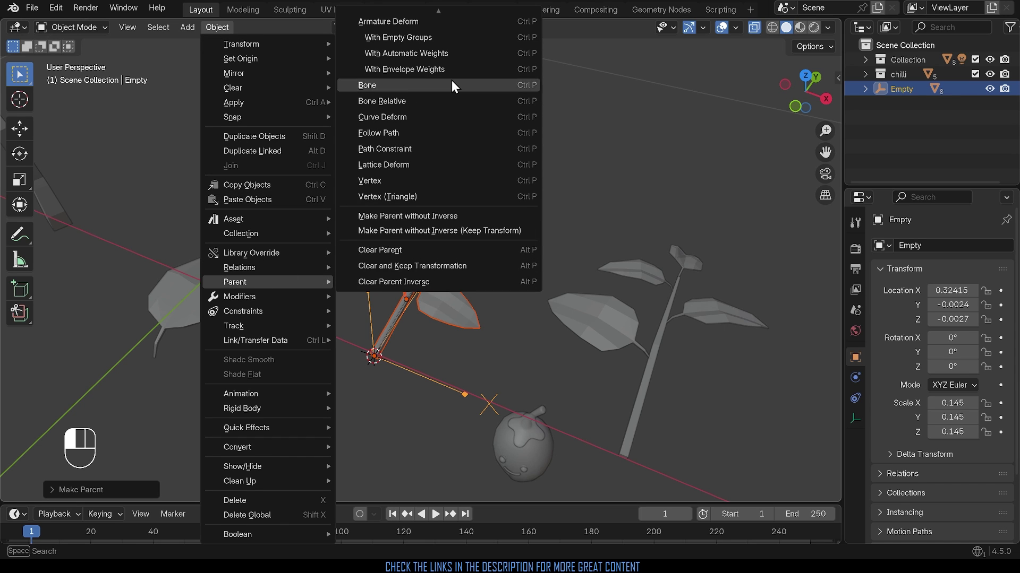
pyautogui.moveTo(440, 14)
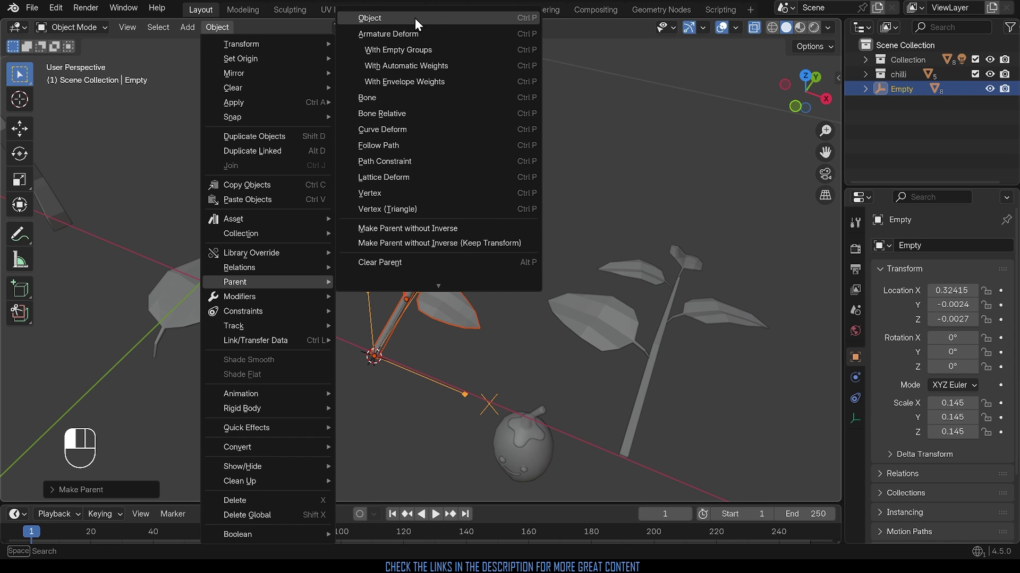
pyautogui.click(415, 18)
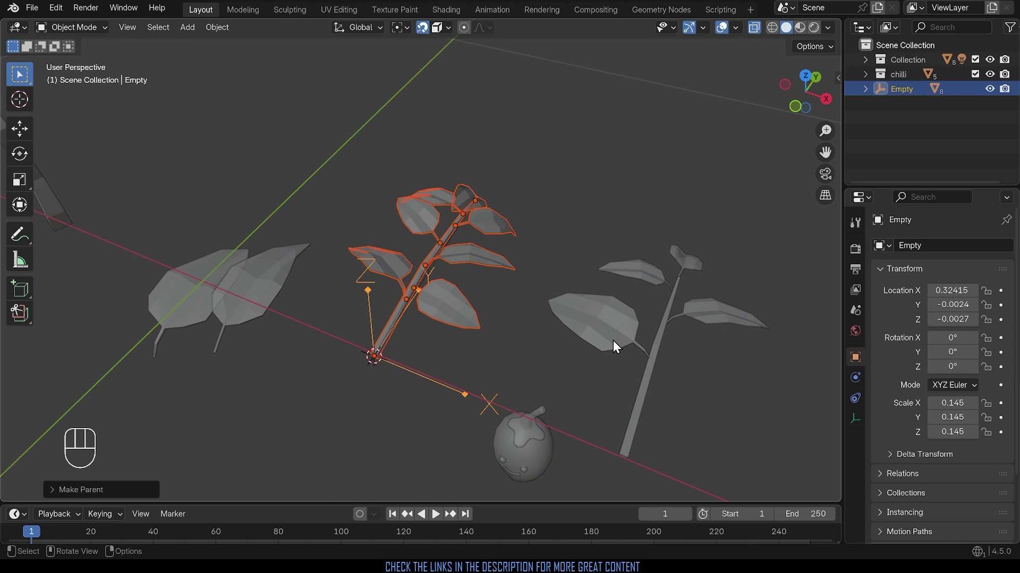
# Select only the empty, scale it to about 0.119, and rotate and move it slightly to test the parented branch
pyautogui.click(442, 387)
pyautogui.press('s')
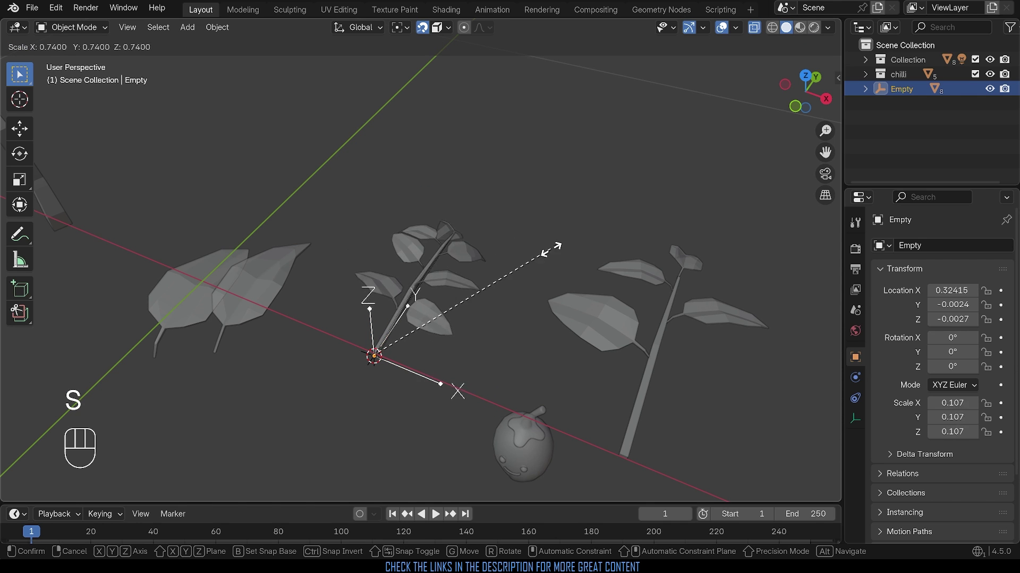
pyautogui.click(571, 245)
pyautogui.press('r')
pyautogui.click(555, 255)
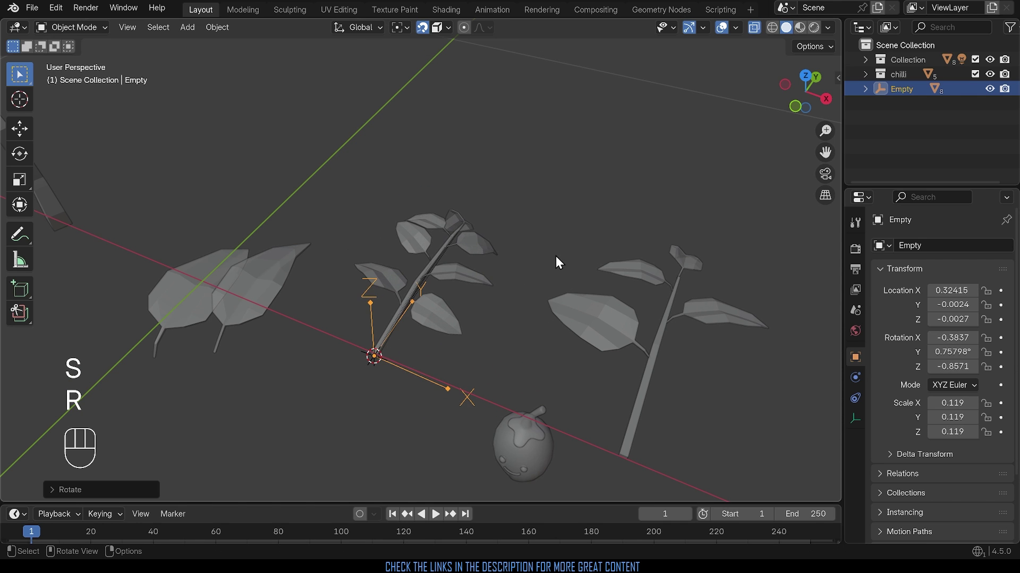
pyautogui.press('g')
pyautogui.click(539, 289)
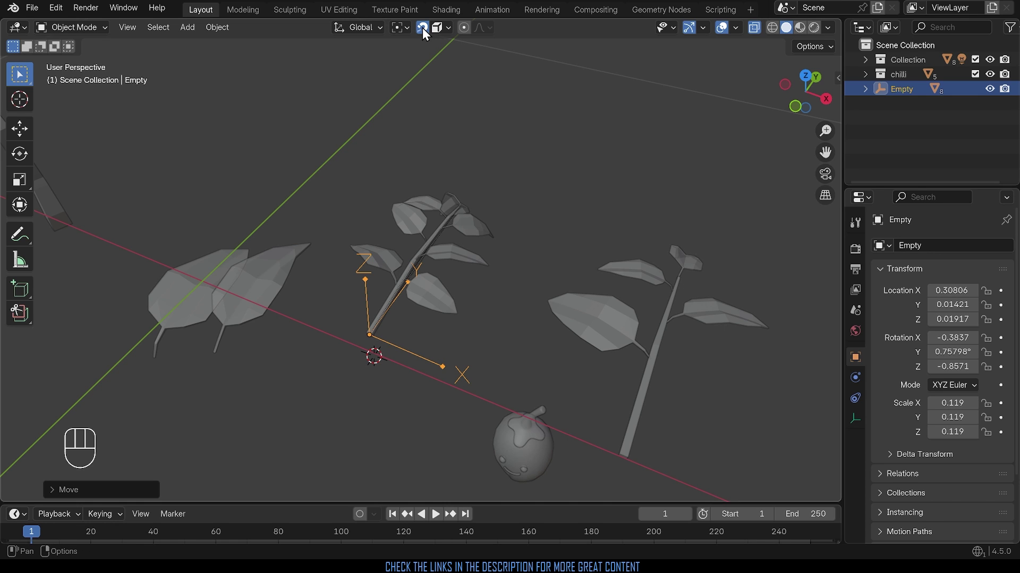
# Set the snap base to Center and snap the empty with its branch onto the trunk's upper fork
pyautogui.click(448, 28)
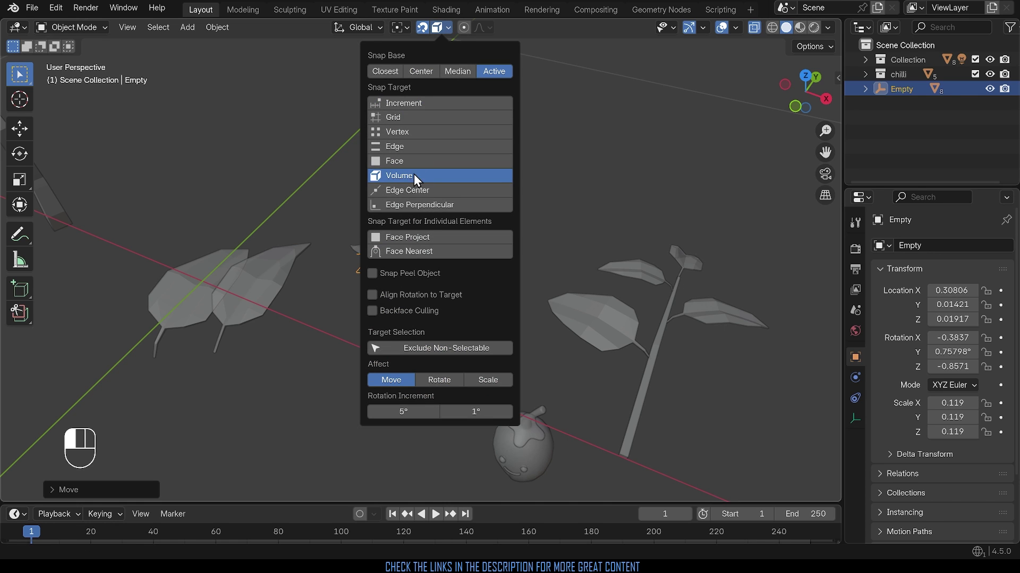
pyautogui.click(423, 73)
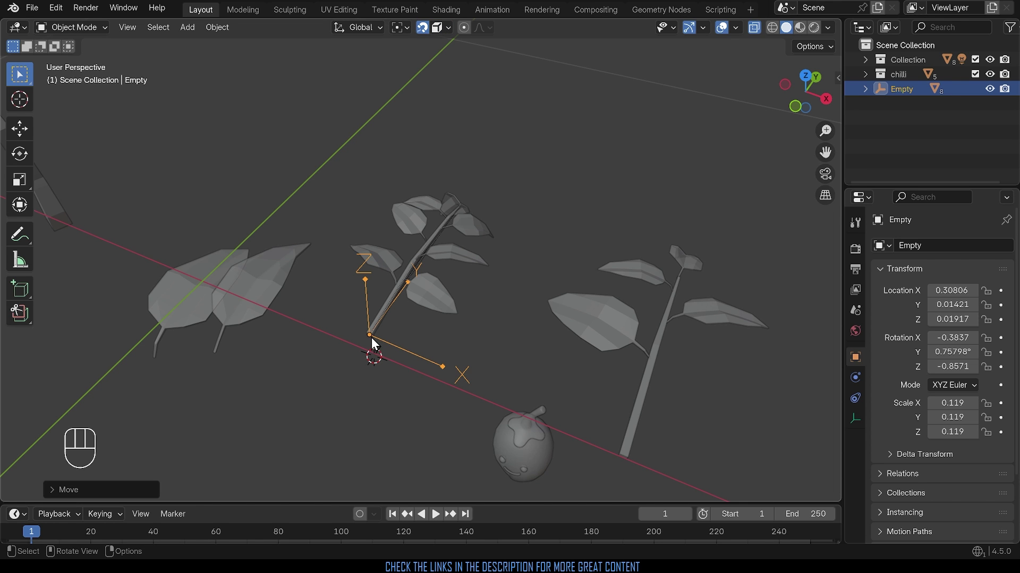
pyautogui.scroll(-3, 372, 342)
pyautogui.keyDown('shift'); pyautogui.moveTo(369, 310); pyautogui.dragTo(536, 389, button='middle'); pyautogui.keyUp('shift')
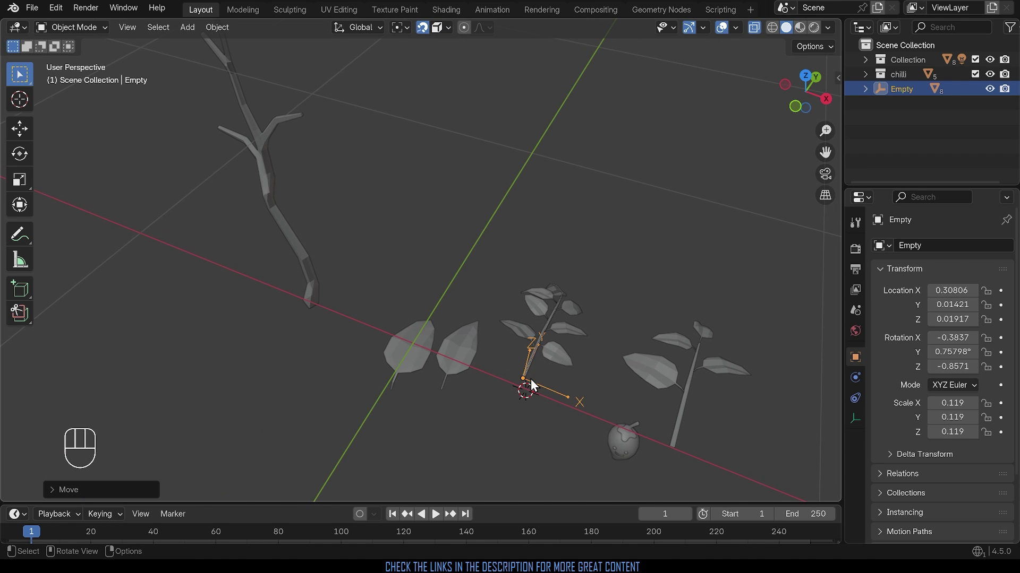
pyautogui.press('g')
pyautogui.click(325, 193)
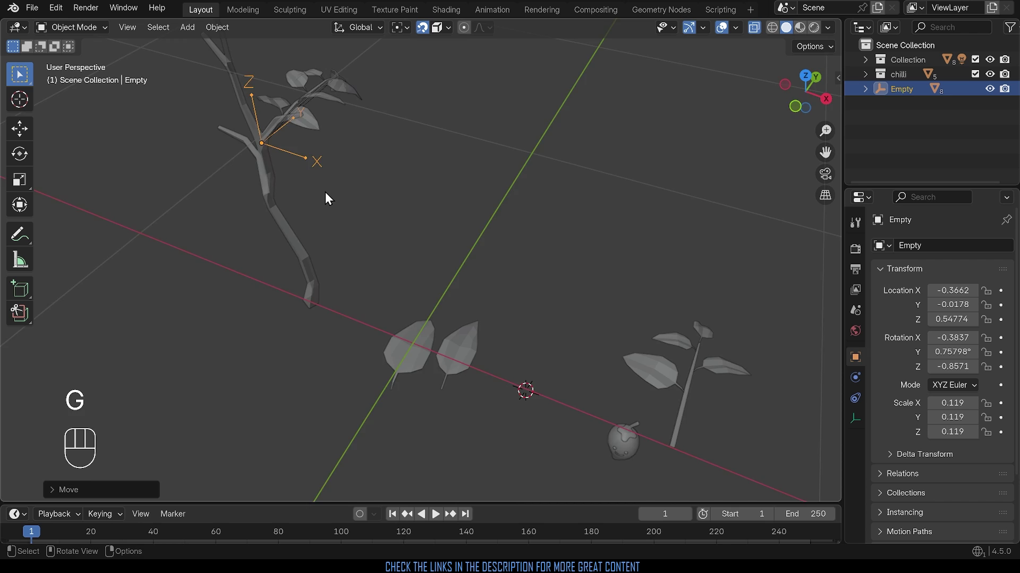
# Move the empty with its branch down onto the trunk's lower fork
pyautogui.moveTo(325, 192); pyautogui.dragTo(447, 187, button='middle')
pyautogui.press('g')
pyautogui.click(291, 298)
pyautogui.moveTo(316, 300); pyautogui.dragTo(394, 285, button='middle')
pyautogui.scroll(3, 448, 317)
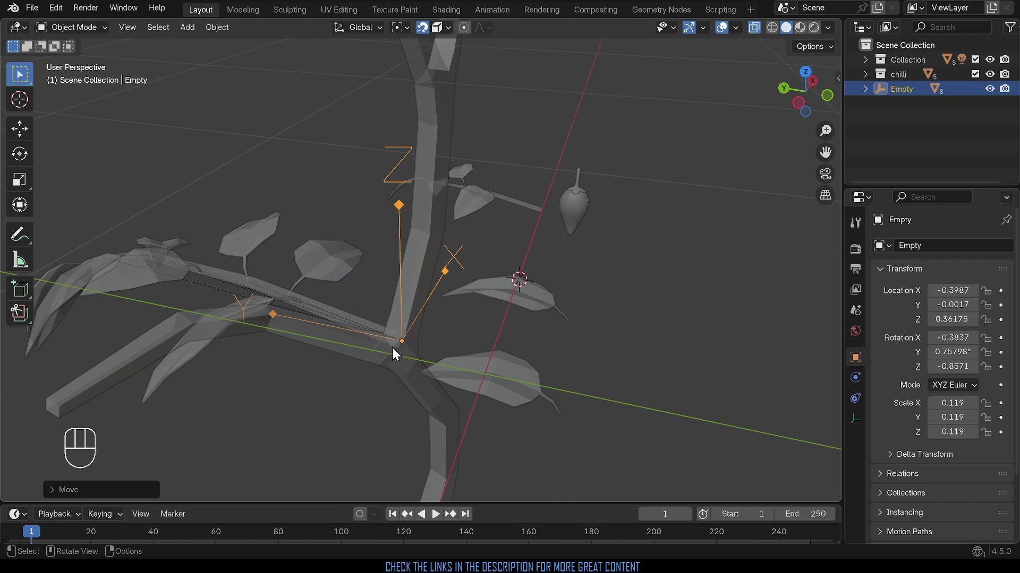
# Rotate the empty about the Z axis to about -73.7° so the branch points away from the existing side limb
pyautogui.moveTo(418, 358); pyautogui.dragTo(467, 356, button='middle')
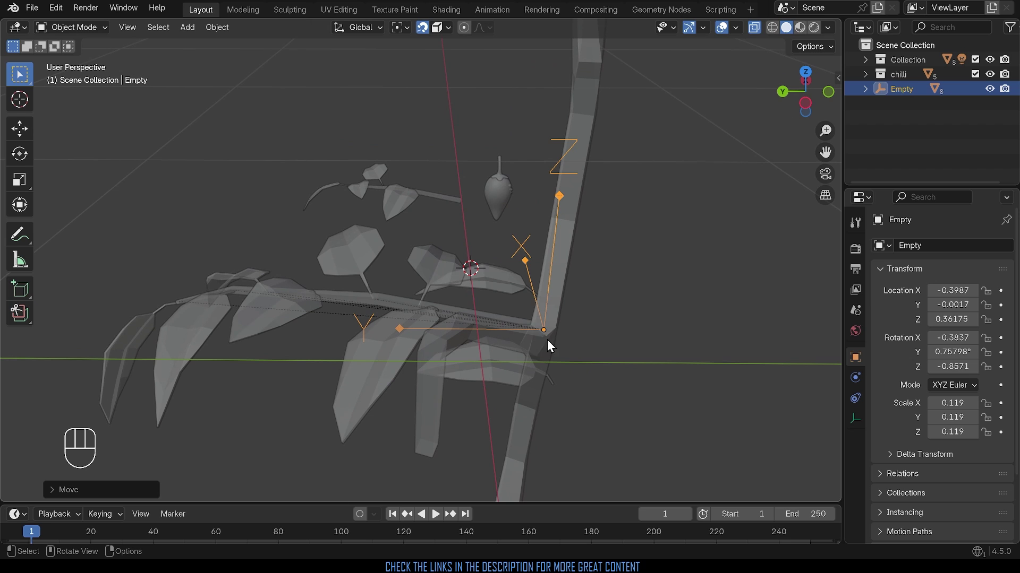
pyautogui.moveTo(567, 334); pyautogui.dragTo(479, 334, button='middle')
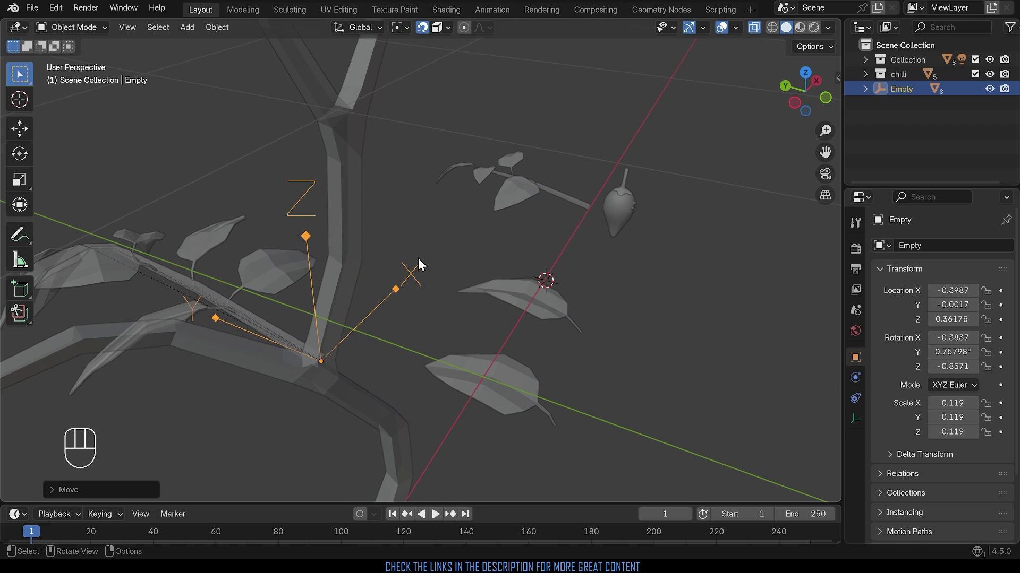
pyautogui.press('r')
pyautogui.press('z')
pyautogui.click(463, 357)
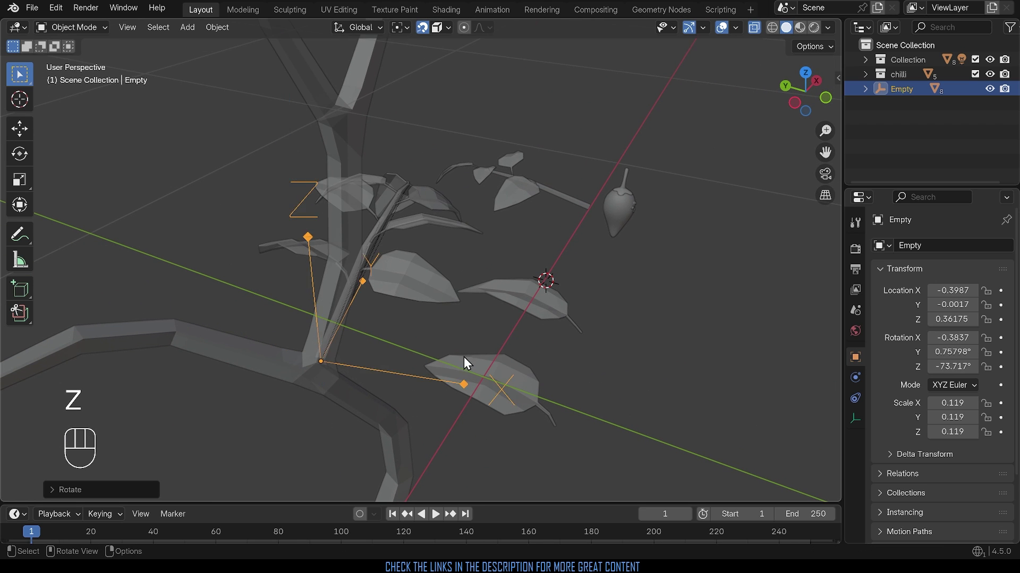
# Scale the empty and its leafy branch up to about 0.177
pyautogui.moveTo(464, 357); pyautogui.dragTo(325, 245, button='middle')
pyautogui.press('s')
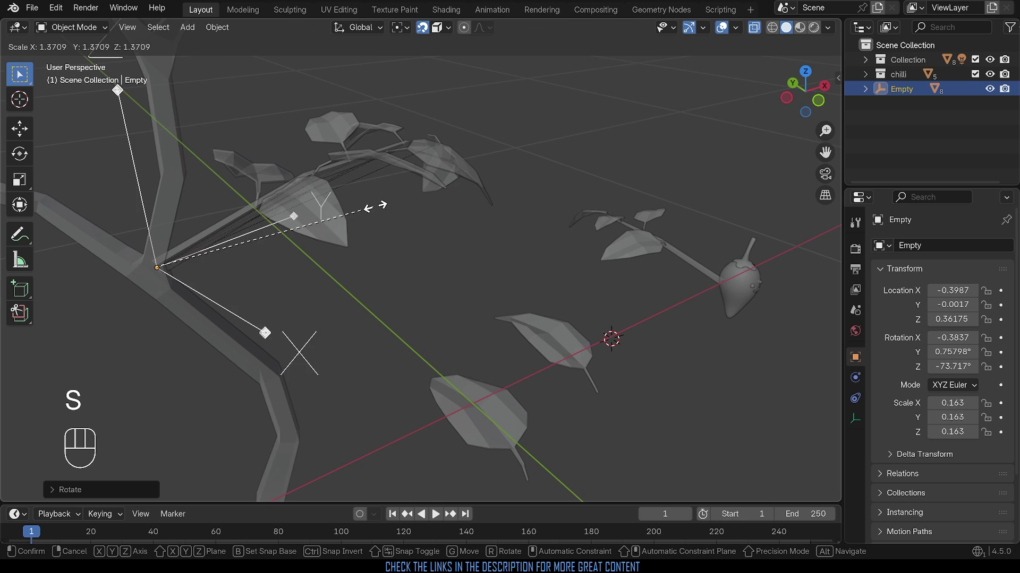
pyautogui.click(386, 218)
pyautogui.scroll(-4, 378, 222)
pyautogui.moveTo(378, 221); pyautogui.dragTo(336, 219, button='middle')
pyautogui.click(336, 220)
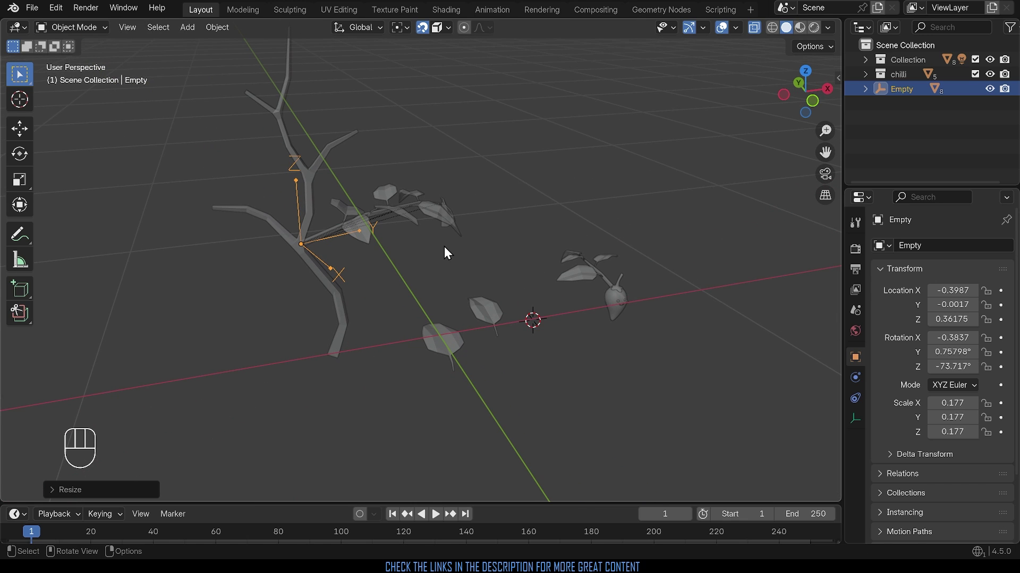
# Rotate the empty about 20° around its local Y axis to roll the leafy branch
pyautogui.press('r')
pyautogui.press('y')
pyautogui.press('y')
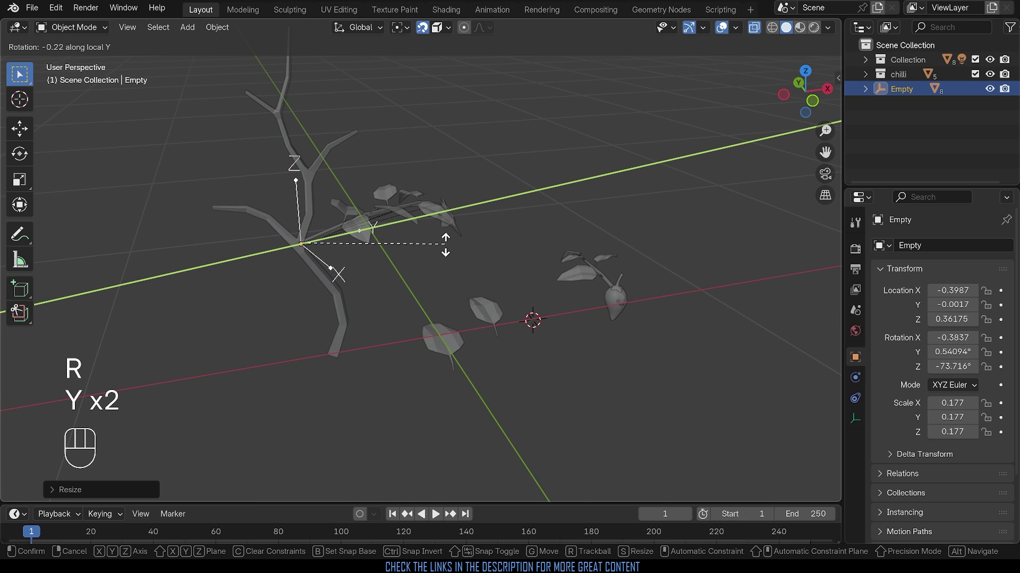
pyautogui.click(448, 293)
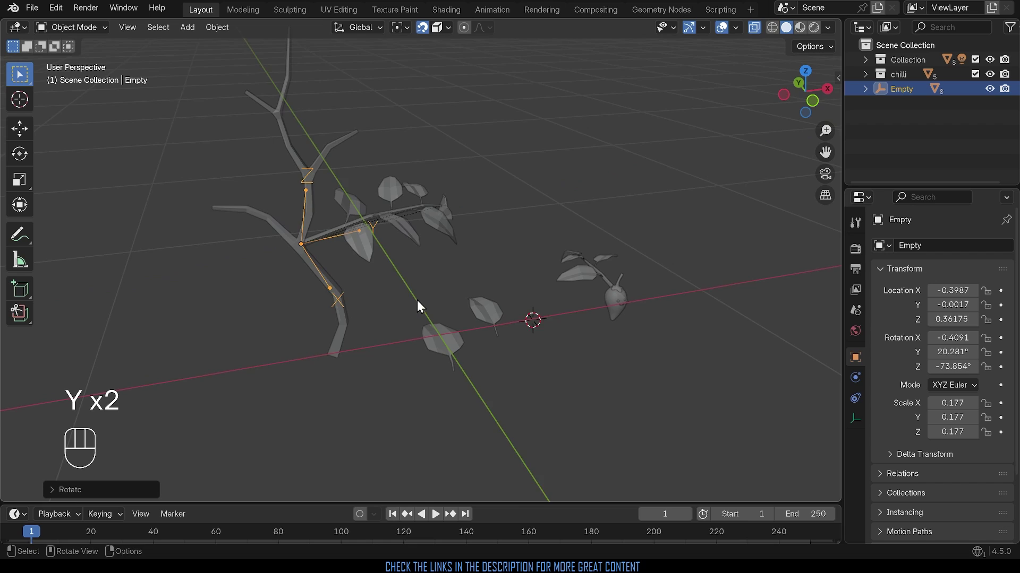
# Select all children of the empty with Select Grouped
pyautogui.moveTo(416, 300); pyautogui.dragTo(381, 262, button='middle')
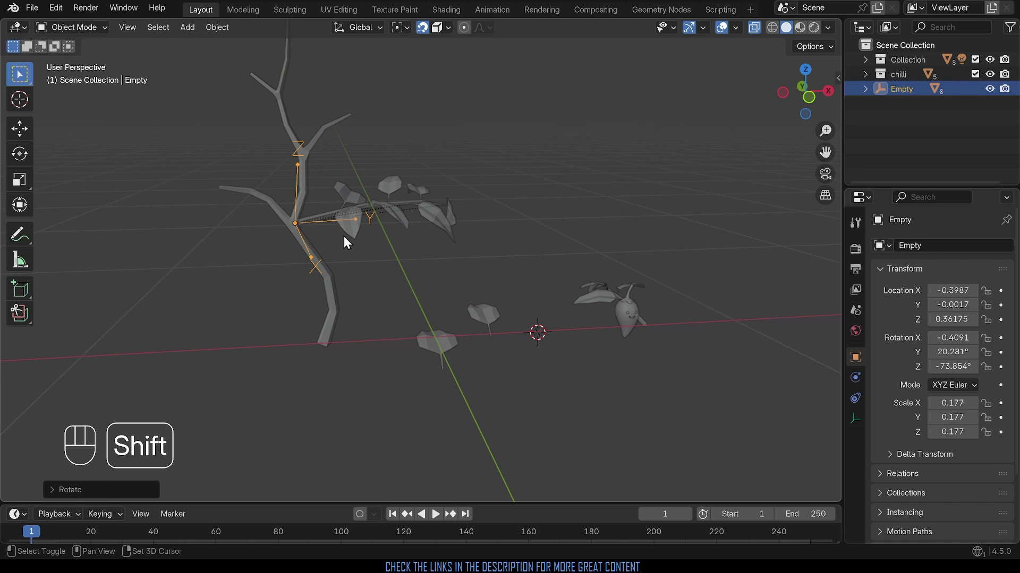
pyautogui.hotkey('shift', 'g')
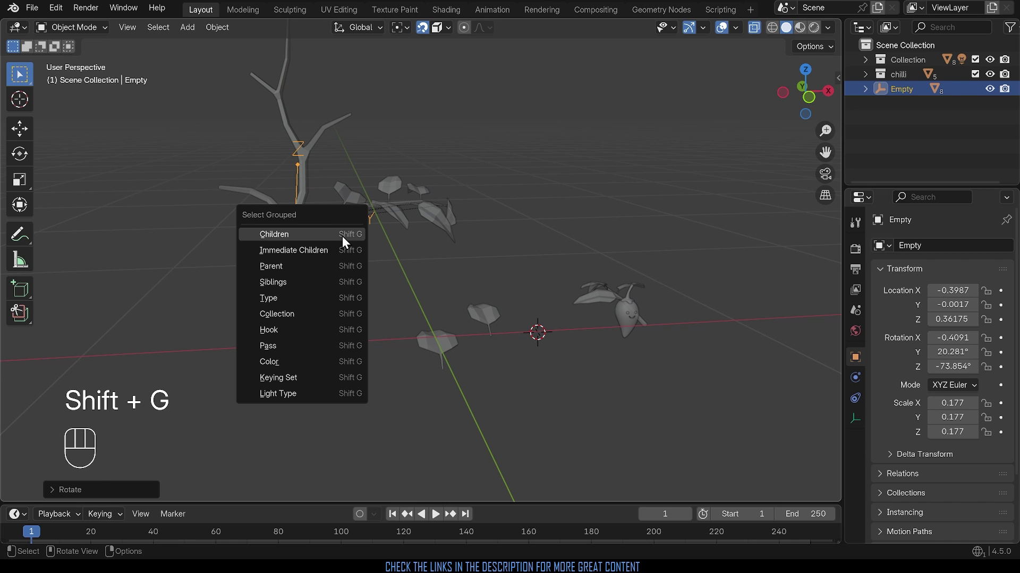
pyautogui.click(304, 234)
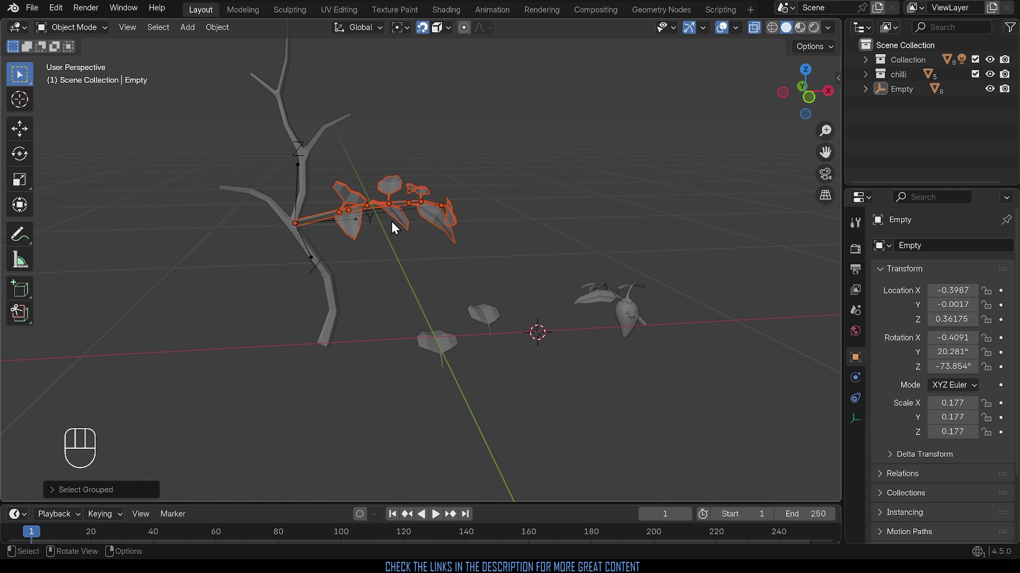
pyautogui.scroll(4, 387, 223)
pyautogui.keyDown('shift'); pyautogui.moveTo(377, 212); pyautogui.dragTo(468, 264, button='middle'); pyautogui.keyUp('shift')
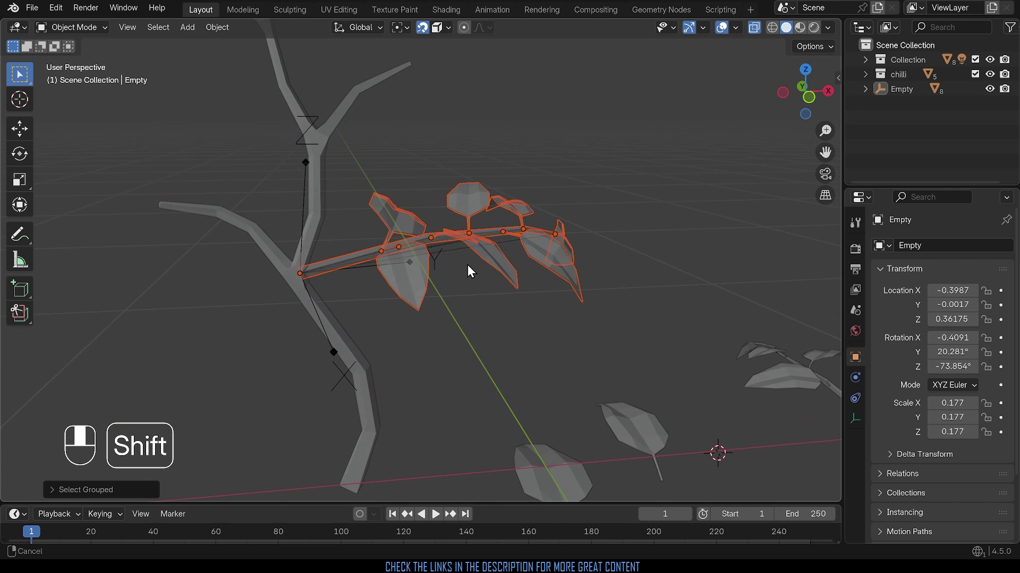
# Make a linked duplicate of the empty with its leafy branch and snap it higher on the trunk, at about Z 0.457
pyautogui.keyDown('shift'); pyautogui.click(299, 206); pyautogui.keyUp('shift')
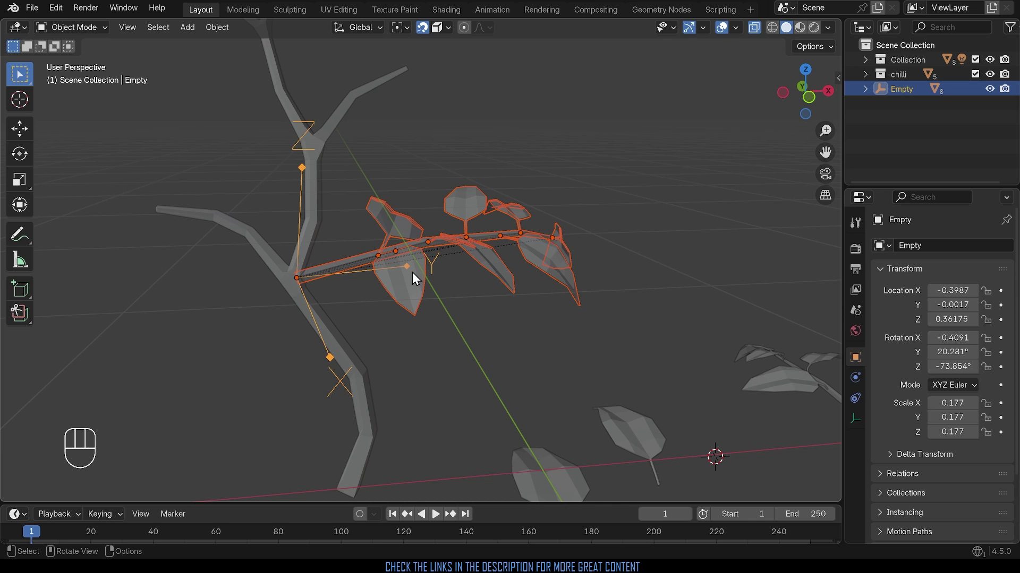
pyautogui.hotkey('alt', 'd')
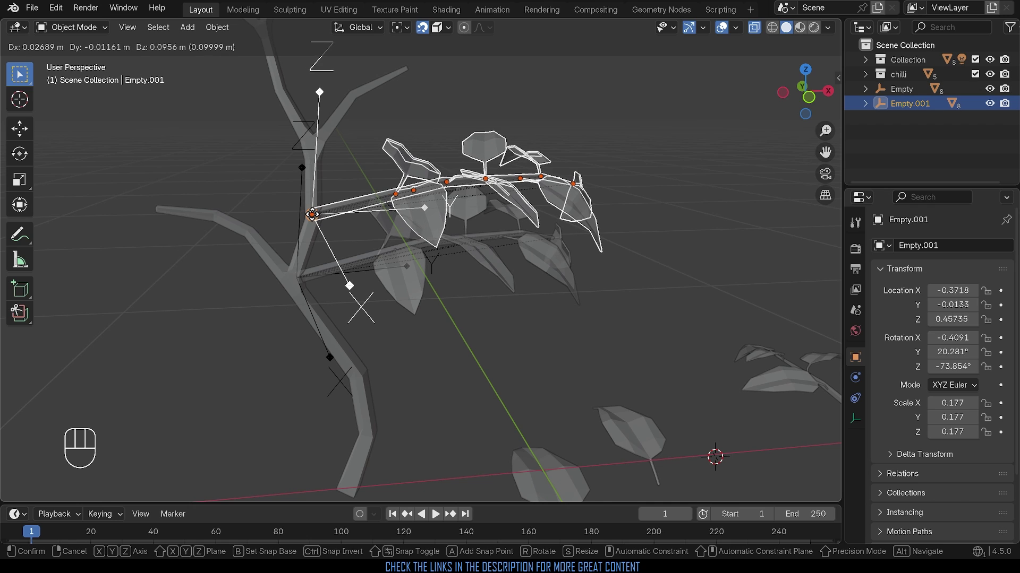
pyautogui.click(312, 214)
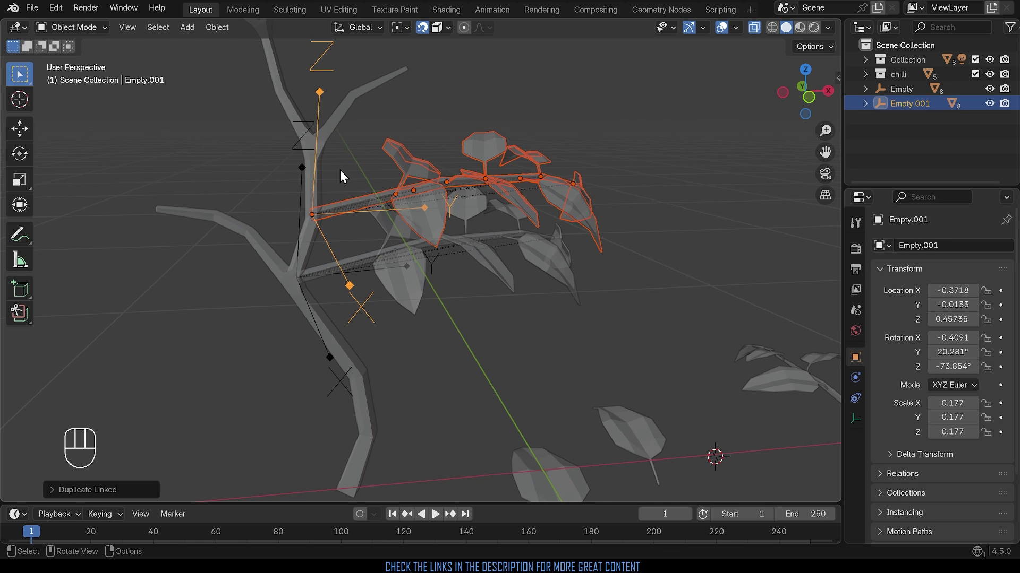
# Rotate only the duplicated empty about Z to about 13.7°, scale it down to about 0.111 and adjust its tilt
pyautogui.click(327, 244)
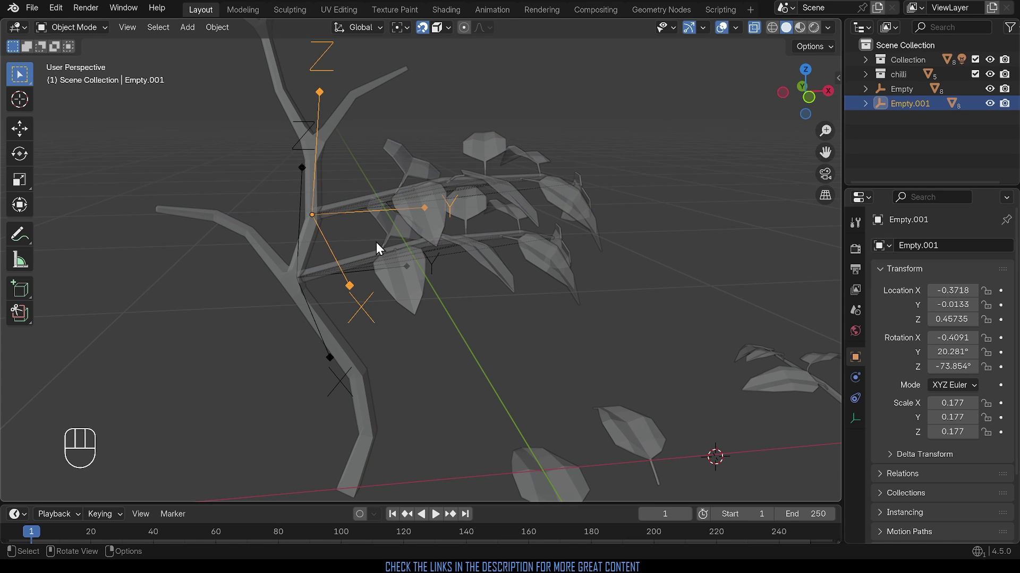
pyautogui.press('r')
pyautogui.press('z')
pyautogui.click(285, 194)
pyautogui.press('s')
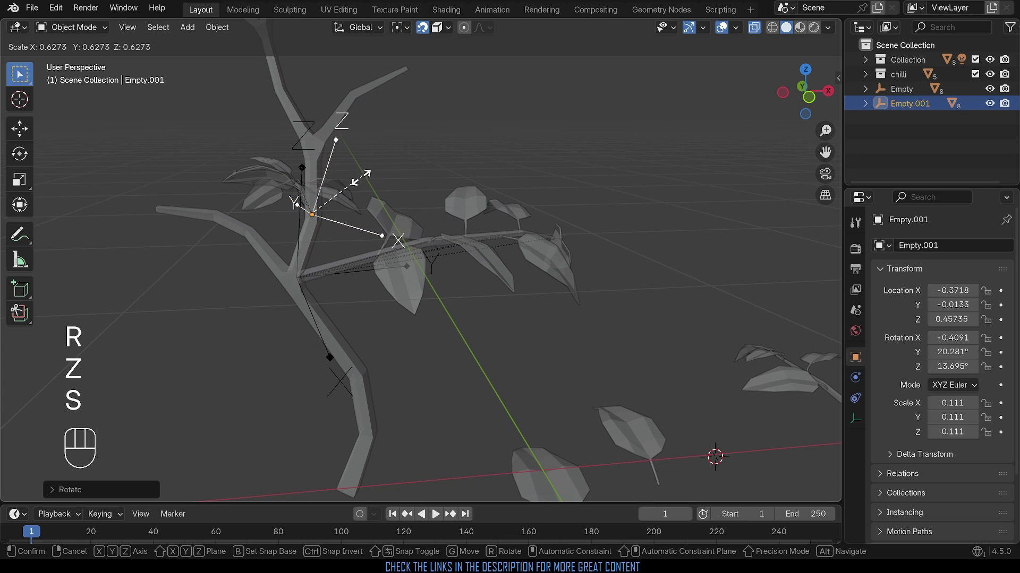
pyautogui.click(357, 181)
pyautogui.press('r')
pyautogui.click(446, 129)
# Move the original empty and its branch off the trunk and back onto it at about Z 0.346
pyautogui.moveTo(383, 217); pyautogui.dragTo(522, 276, button='middle')
pyautogui.scroll(-3, 499, 243)
pyautogui.click(327, 277)
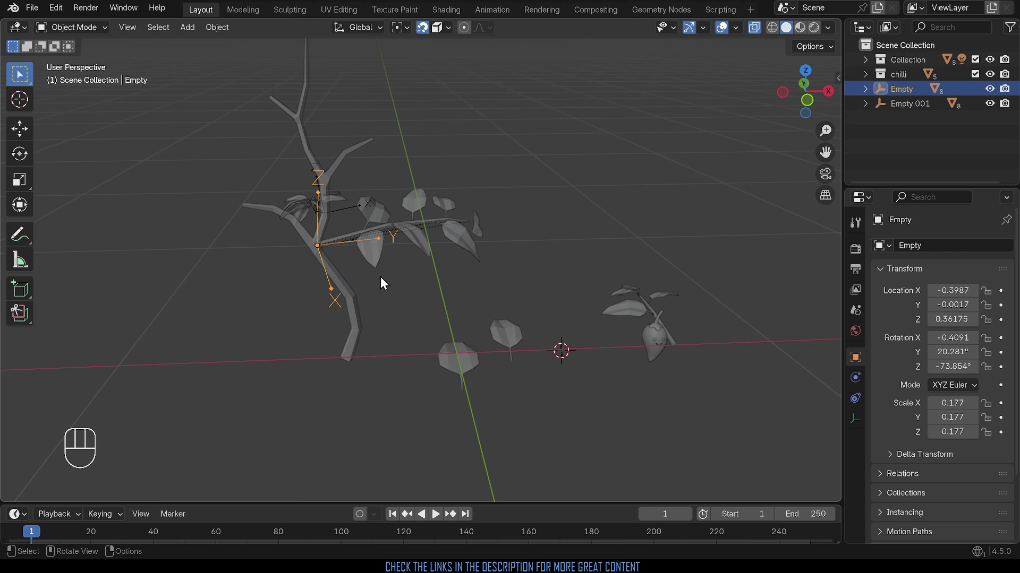
pyautogui.press('g')
pyautogui.click(558, 245)
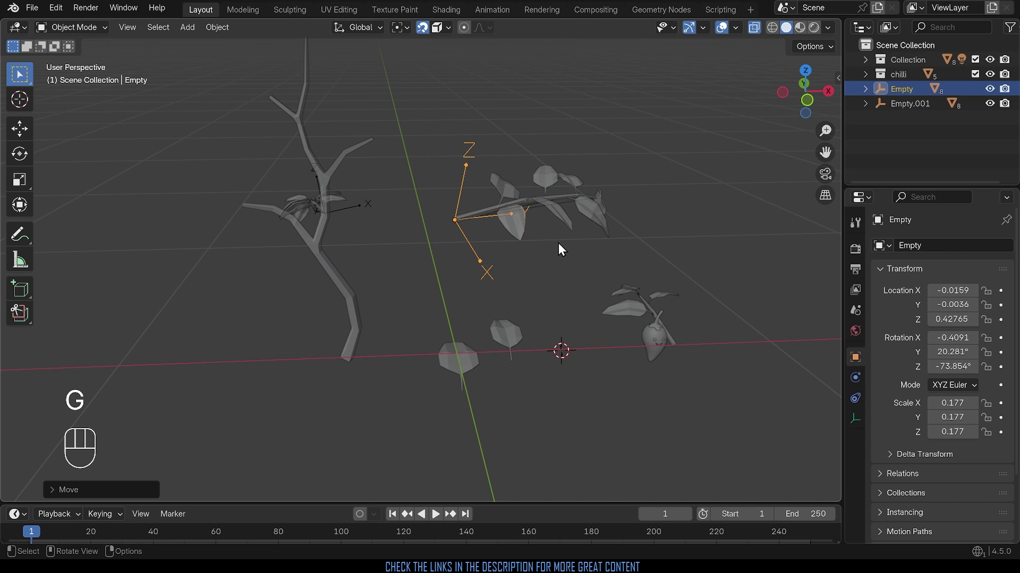
pyautogui.press('g')
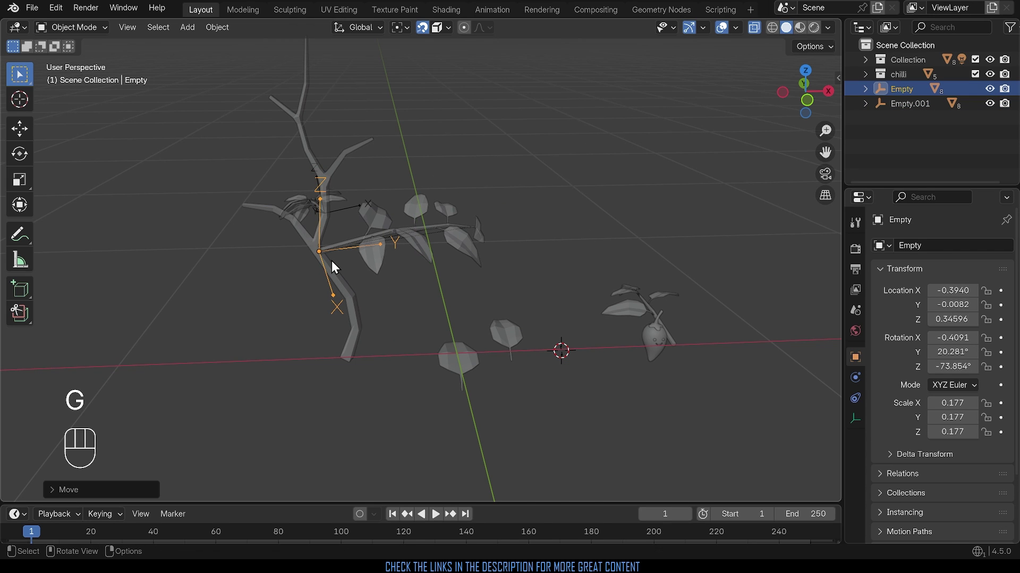
# Select the original empty's children with it and place a linked duplicate on the trunk at the side limb's base
pyautogui.click(352, 252)
pyautogui.hotkey('shift', 'g')
pyautogui.click(321, 231)
pyautogui.hotkey('alt', 'd')
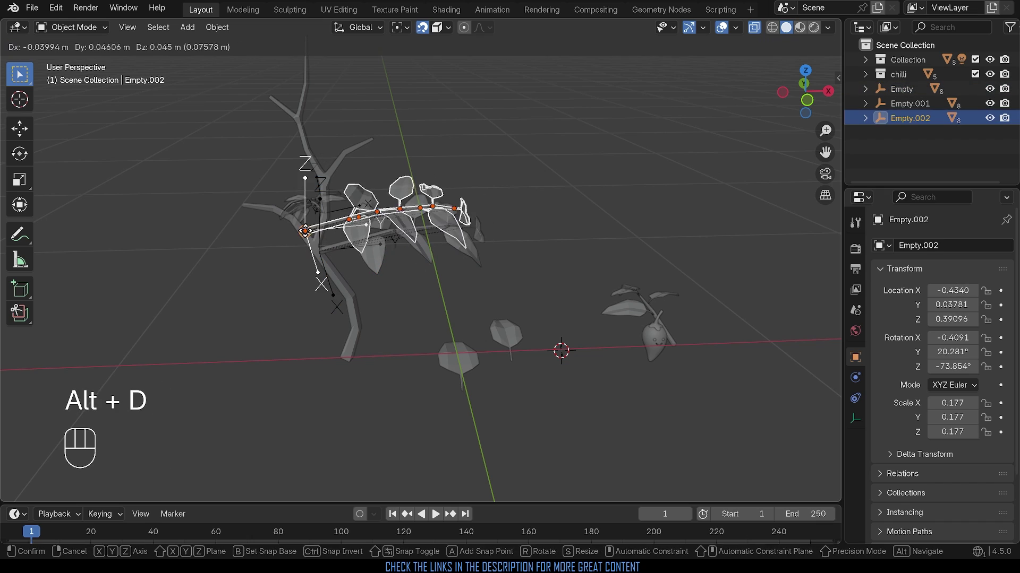
pyautogui.click(315, 233)
# Rotate the new branch about Z to point along the side limb and scale it down to about 0.13
pyautogui.press('r')
pyautogui.press('z')
pyautogui.click(255, 198)
pyautogui.press('s')
pyautogui.click(271, 208)
# Place a linked duplicate on the upper trunk, rotate it about Z to about -2.2° and scale it down
pyautogui.hotkey('alt', 'd')
pyautogui.click(311, 149)
pyautogui.click(325, 197)
pyautogui.moveTo(340, 191); pyautogui.dragTo(287, 212, button='middle')
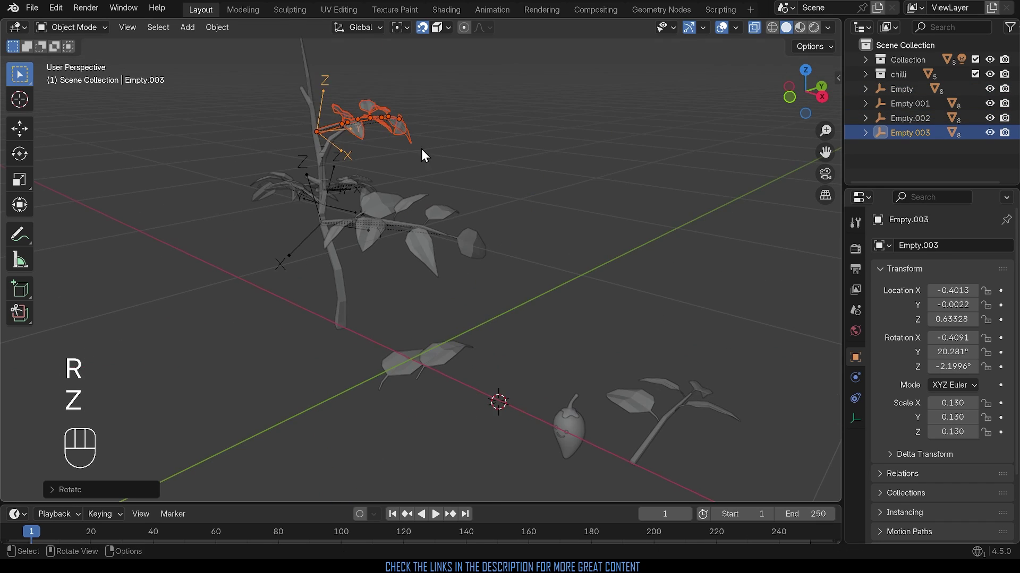
pyautogui.press('s')
pyautogui.click(411, 145)
pyautogui.moveTo(409, 145); pyautogui.dragTo(465, 125, button='middle')
# Place another linked duplicate near the top of the trunk and rotate it about Z to the opposite side
pyautogui.hotkey('alt', 'd')
pyautogui.click(298, 115)
pyautogui.press('r')
pyautogui.press('z')
# Place one more linked duplicate on the lower trunk at about Z 0.347 and turn it about Z
pyautogui.hotkey('alt', 'd')
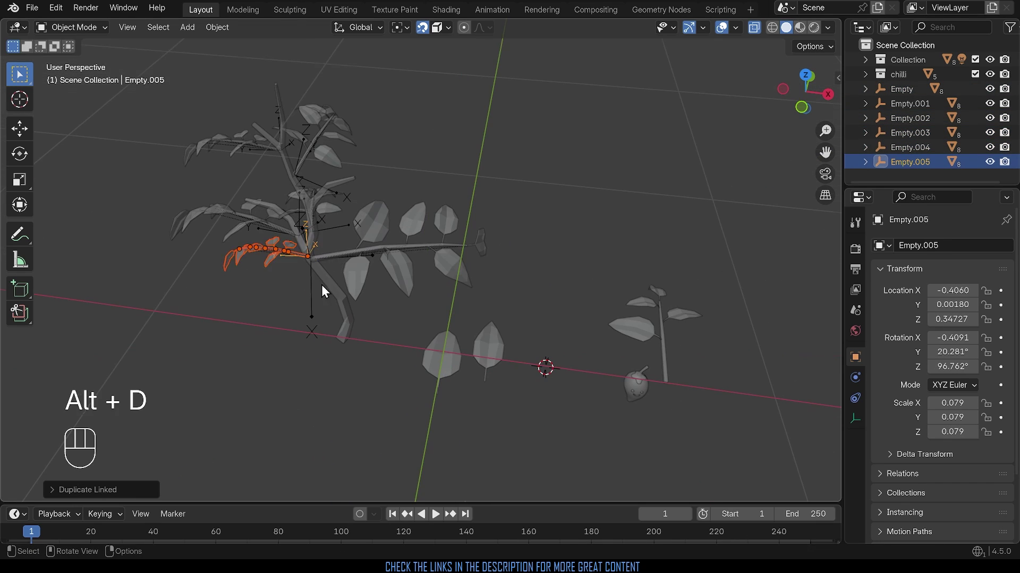
pyautogui.click(323, 289)
pyautogui.press('r')
pyautogui.press('z')
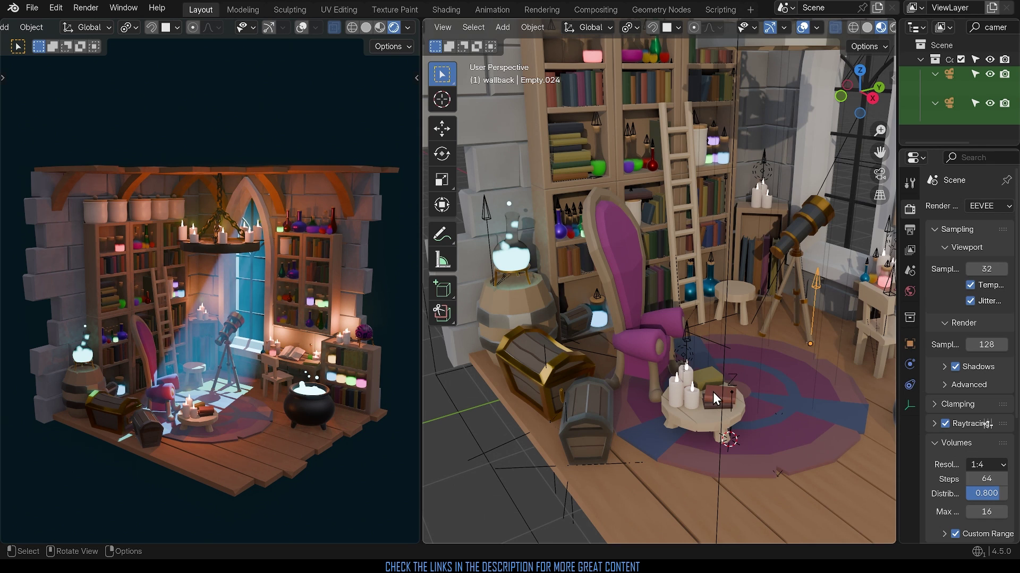
# In the wizard room scene, select the chair empty and move the chair across the floor with Z locked
pyautogui.scroll(2, 664, 414)
pyautogui.moveTo(605, 437); pyautogui.dragTo(635, 435, button='middle')
pyautogui.click(553, 429)
pyautogui.press('g')
pyautogui.hotkey('shift', 'z')
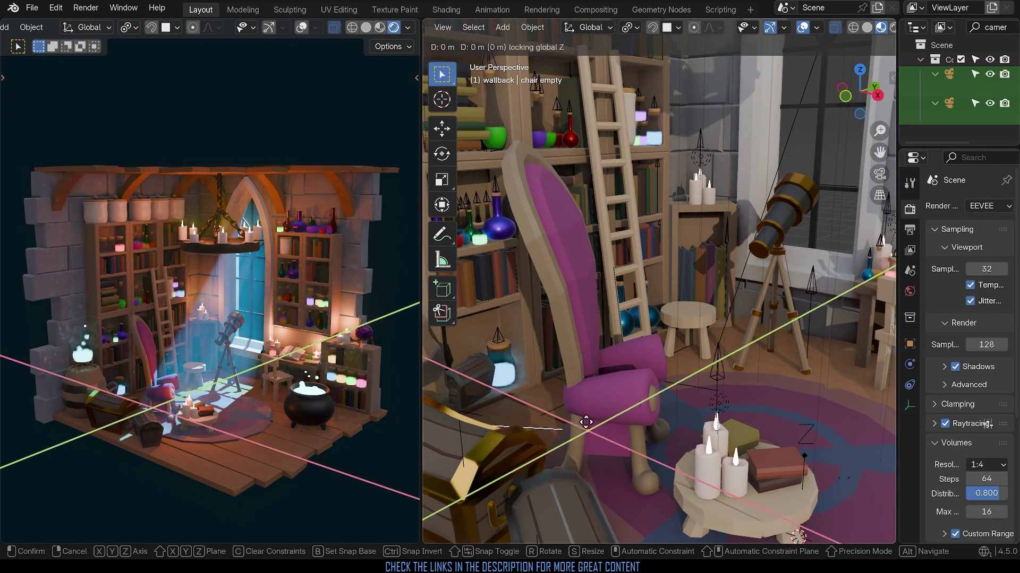
pyautogui.click(614, 392)
# Select individual chair parts, including the legs, to check that they are still separate objects
pyautogui.click(614, 392)
pyautogui.click(611, 410)
pyautogui.click(616, 423)
pyautogui.click(641, 435)
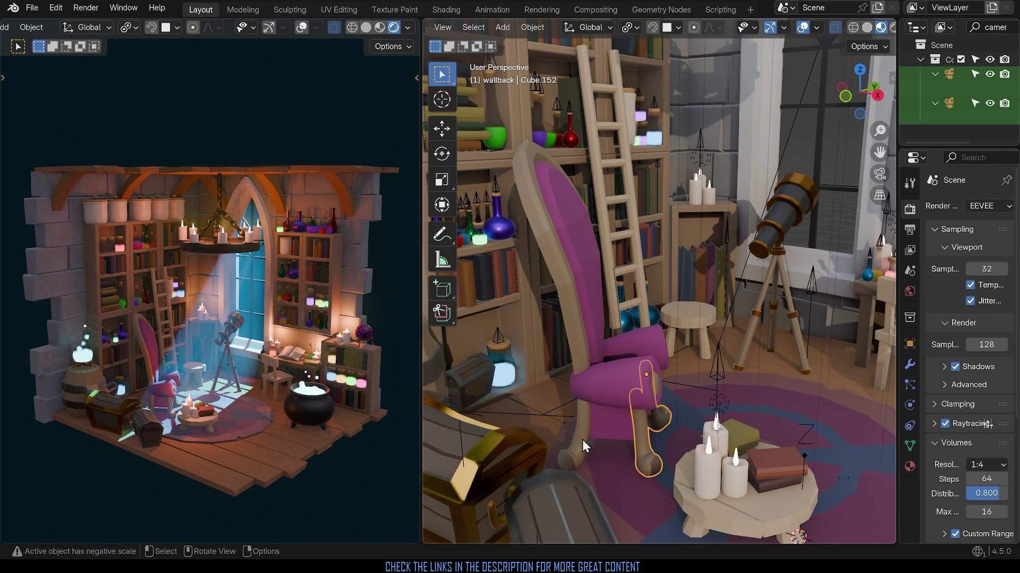
pyautogui.click(582, 440)
# Reposition the chair empty in the horizontal plane so the whole chair moves as a unit
pyautogui.click(560, 416)
pyautogui.press('g')
pyautogui.press('g')
pyautogui.hotkey('shift', 'z')
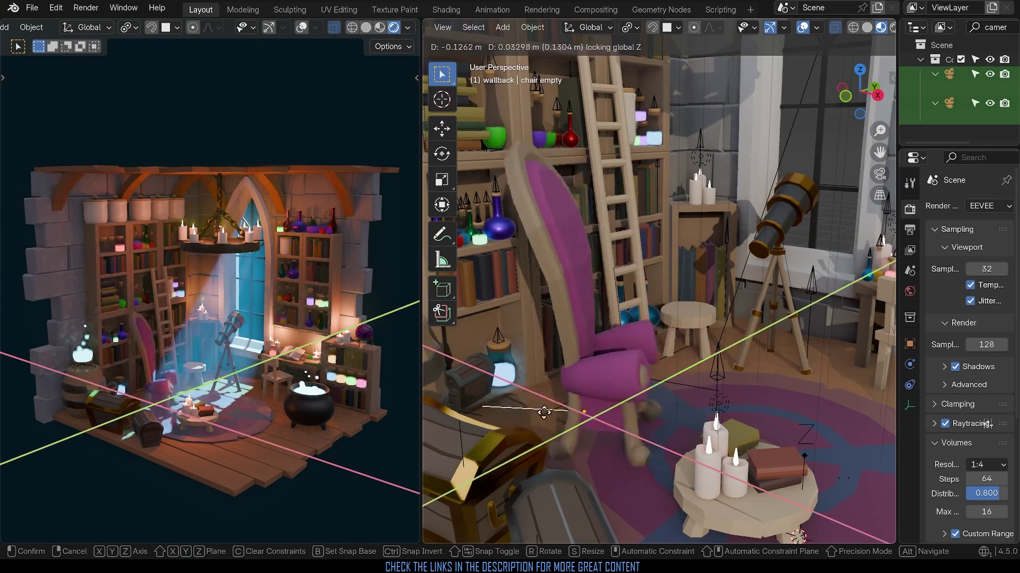
# Try to move the telescope by its empty in the horizontal plane
pyautogui.click(782, 327)
pyautogui.click(808, 336)
pyautogui.press('g')
pyautogui.hotkey('shift', 'z')
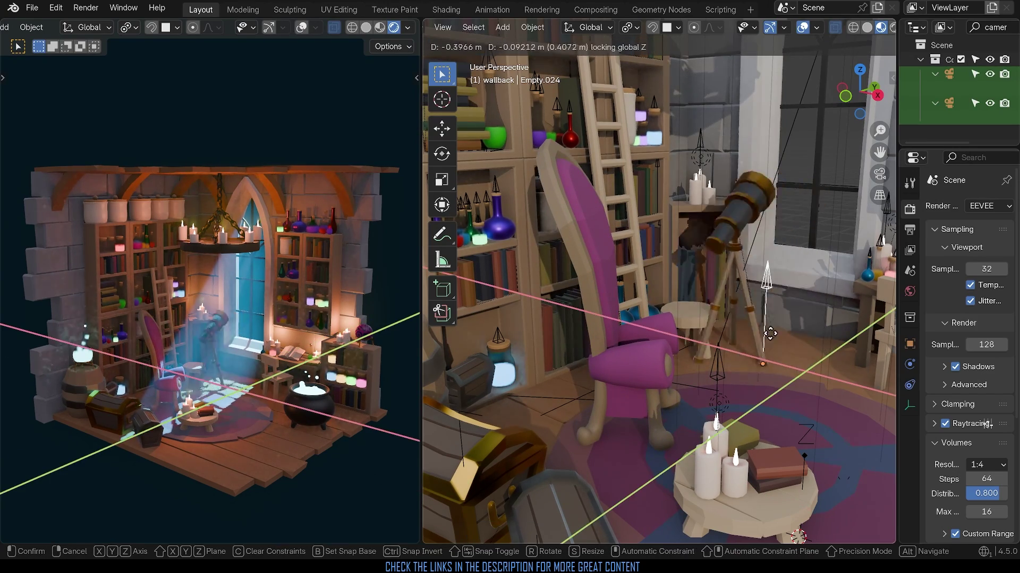
pyautogui.rightClick(753, 357)
# Move the small round table with its books and candles by its empty, keeping Z locked
pyautogui.scroll(-1, 797, 466)
pyautogui.moveTo(797, 466); pyautogui.dragTo(749, 446, button='middle')
pyautogui.click(745, 427)
pyautogui.press('g')
pyautogui.hotkey('shift', 'z')
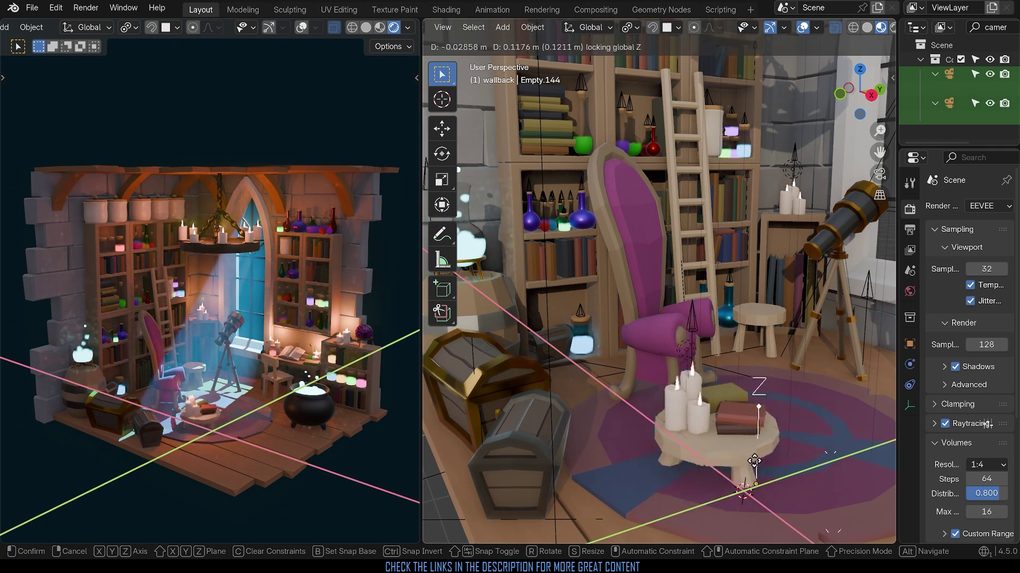
pyautogui.click(752, 482)
# Move the candle group's empty across the round tabletop with Z locked
pyautogui.click(698, 347)
pyautogui.press('g')
pyautogui.hotkey('shift', 'z')
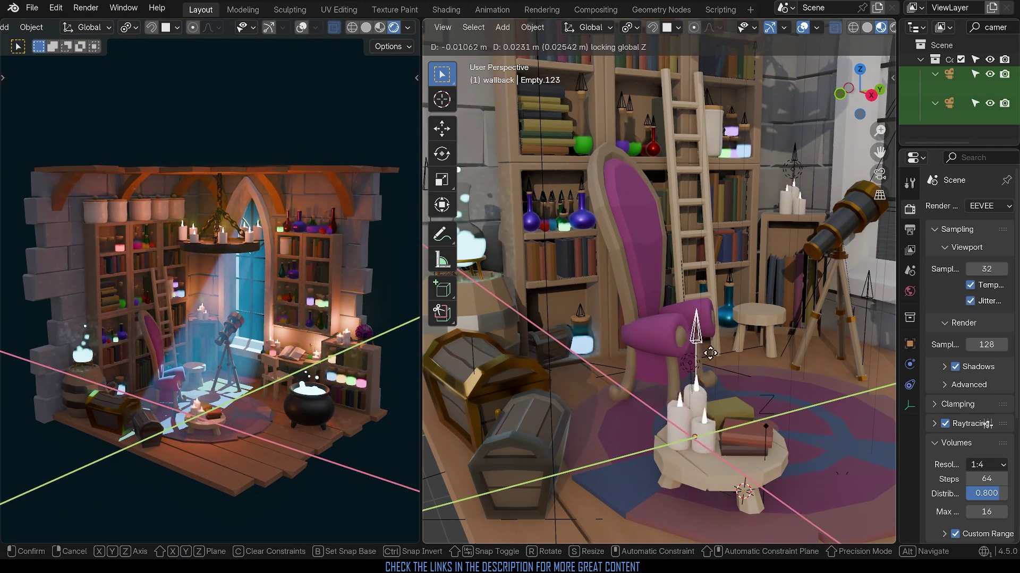
pyautogui.click(712, 363)
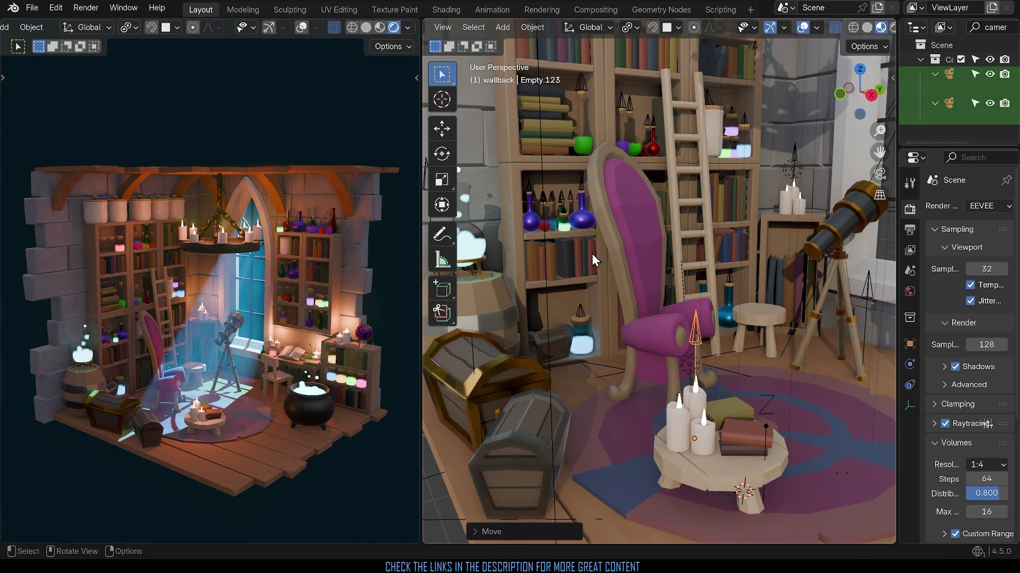